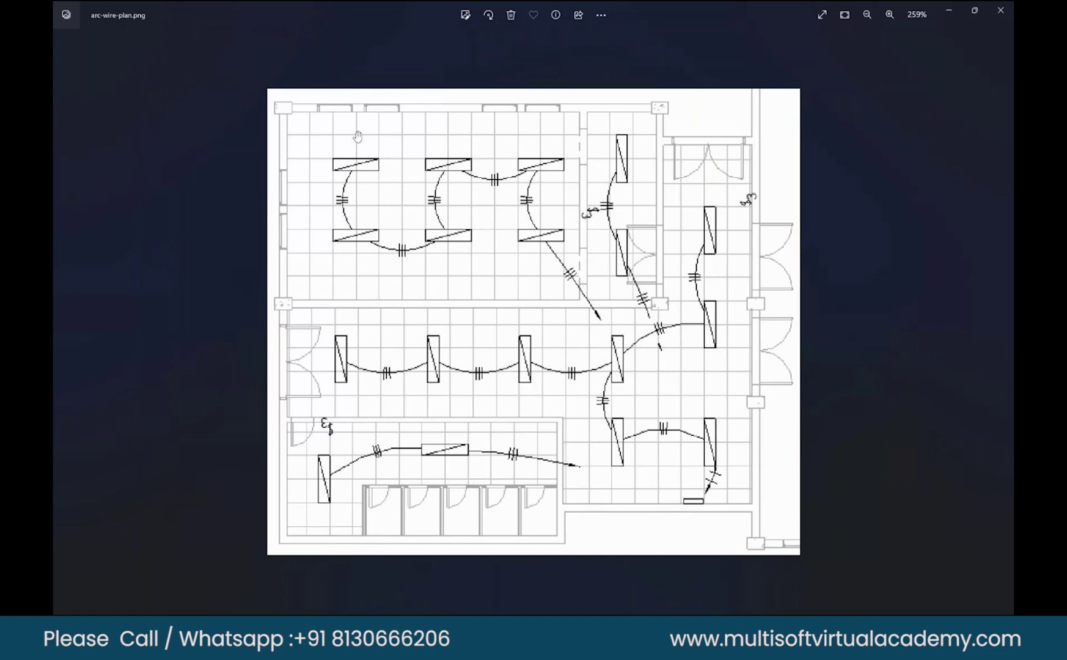
# Step: Examine the lighting fixtures, switches, panel and wire runs in the arc-wire-plan.png wiring plan
pyautogui.scroll(5, 359, 136)
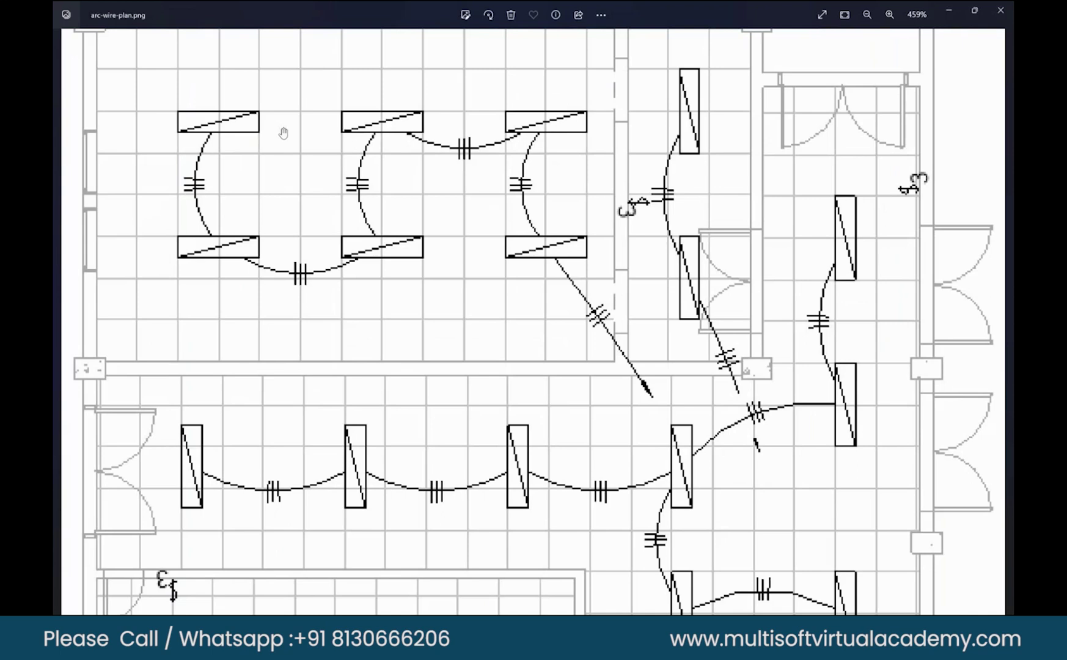
pyautogui.scroll(-3, 244, 190)
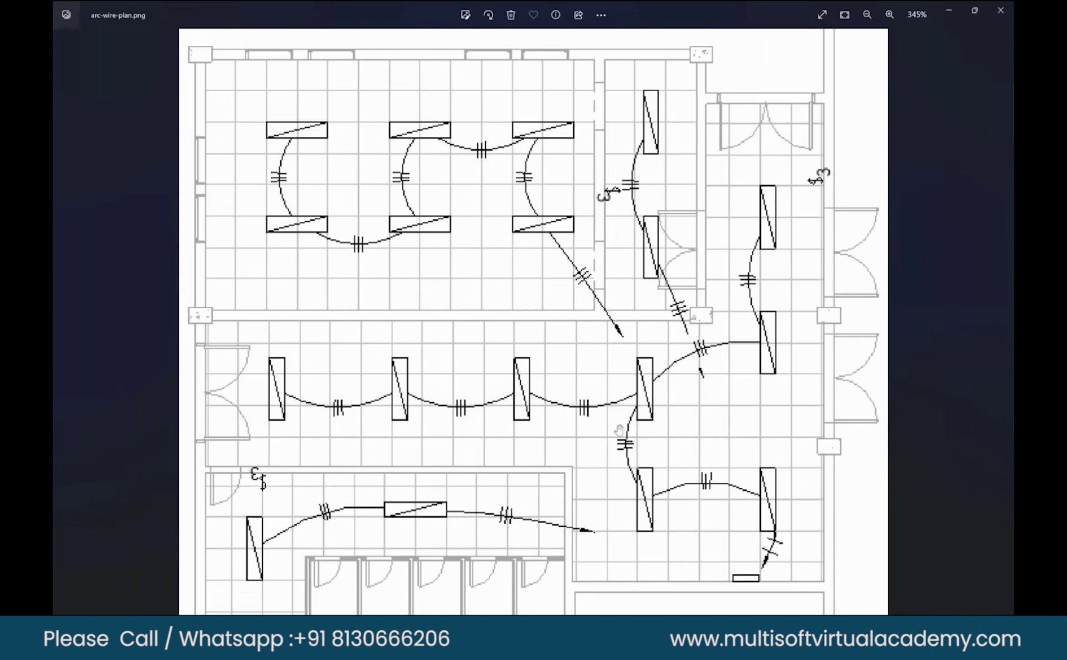
pyautogui.scroll(-1, 587, 398)
pyautogui.scroll(1, 696, 513)
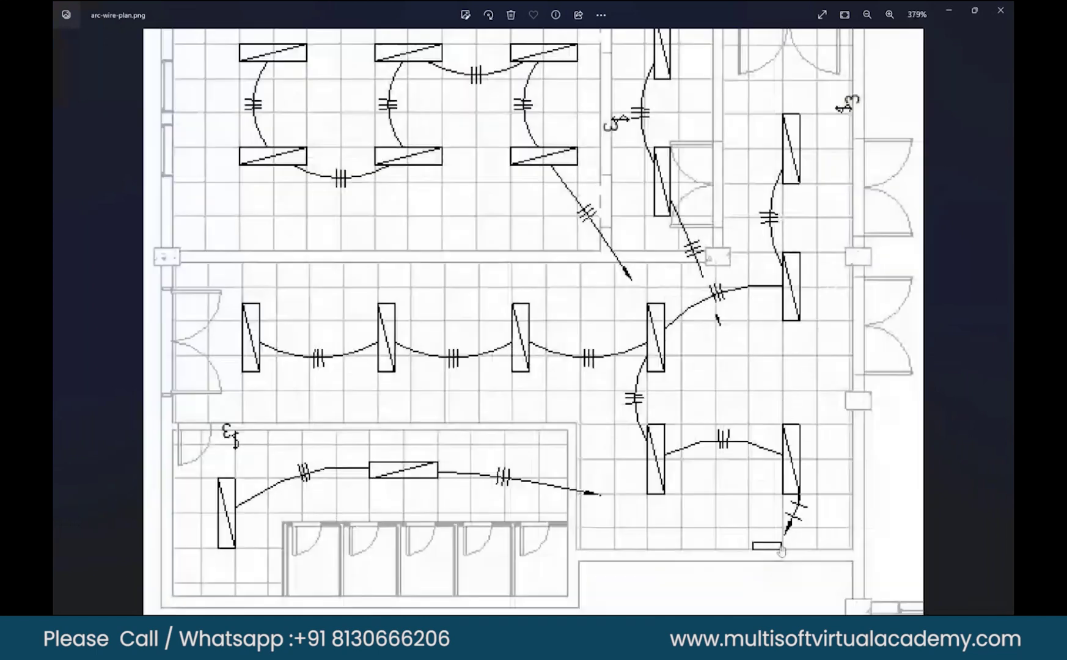
pyautogui.scroll(2, 783, 552)
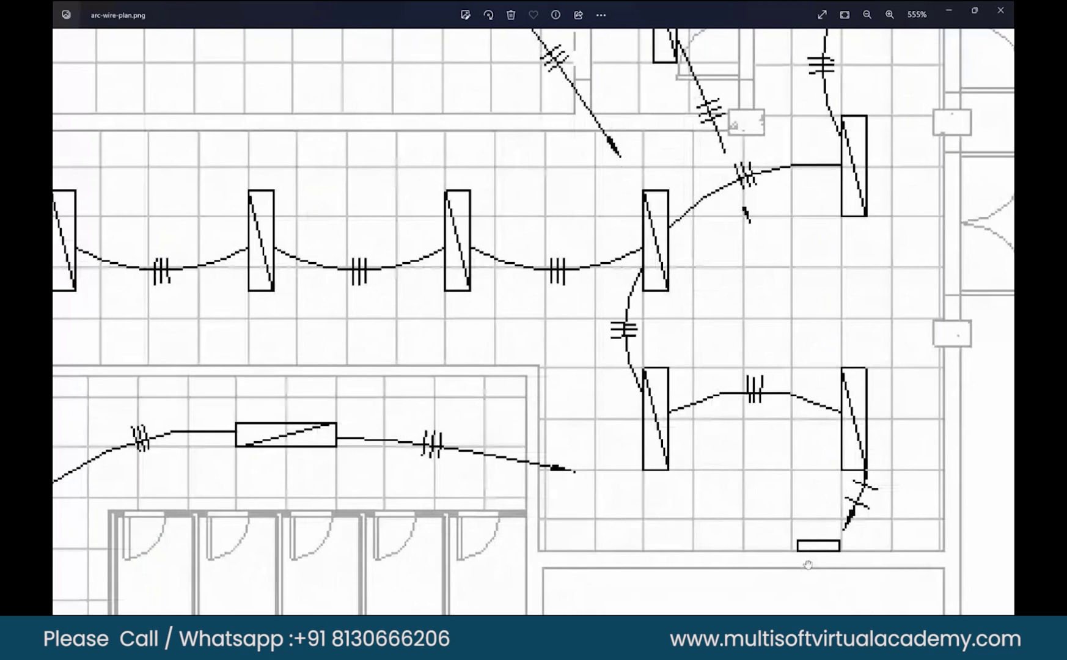
pyautogui.moveTo(681, 561); pyautogui.dragTo(647, 517)
pyautogui.scroll(-4, 647, 517)
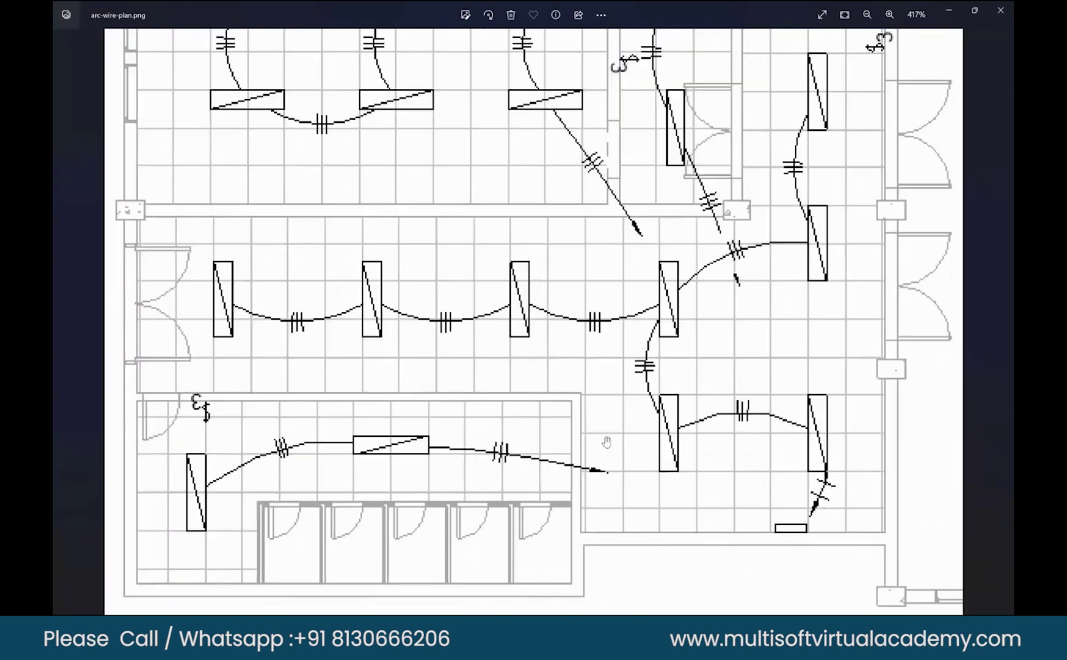
pyautogui.scroll(2, 720, 534)
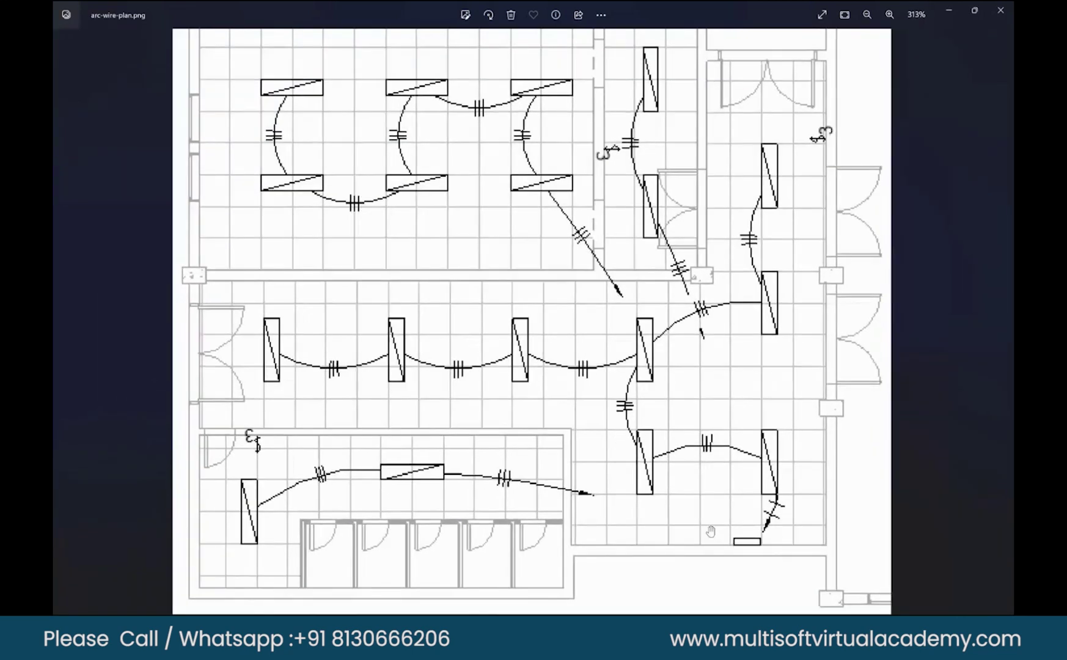
pyautogui.scroll(-4, 398, 452)
pyautogui.scroll(-3, 397, 453)
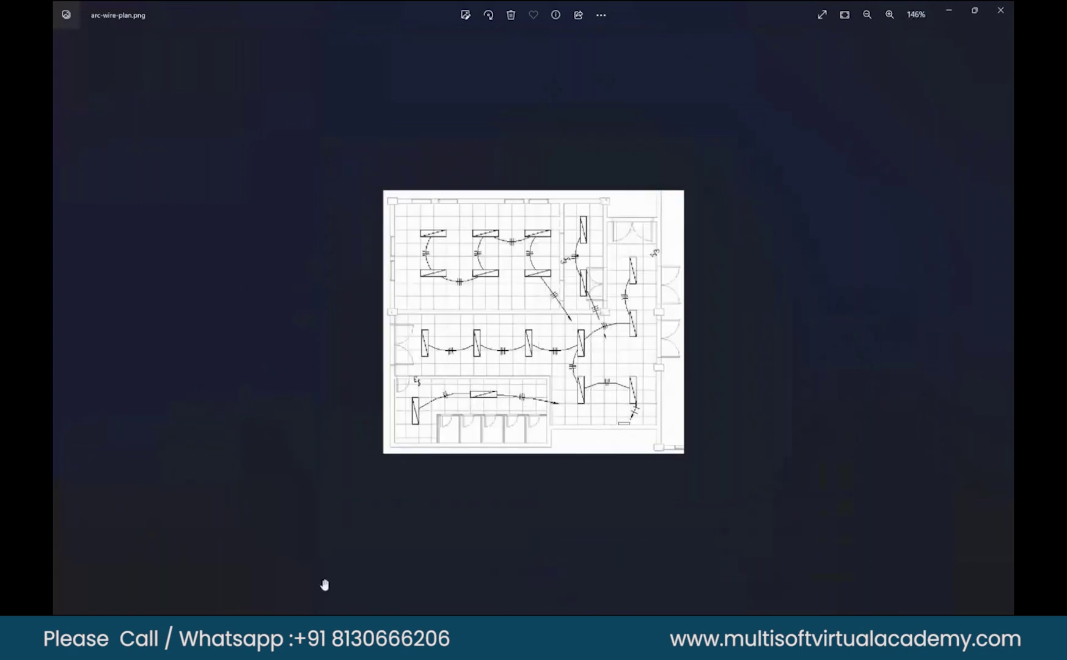
pyautogui.scroll(-1, 548, 552)
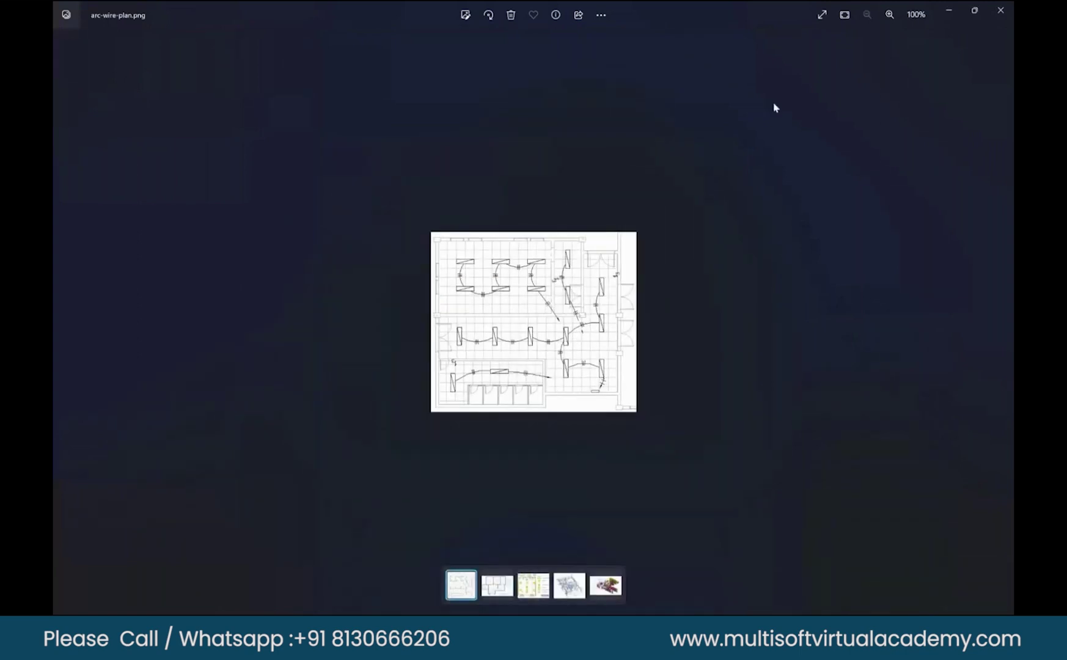
# Step: Minimize the image viewer, show the desktop and switch to the open electrical project in Revit
pyautogui.click(951, 9)
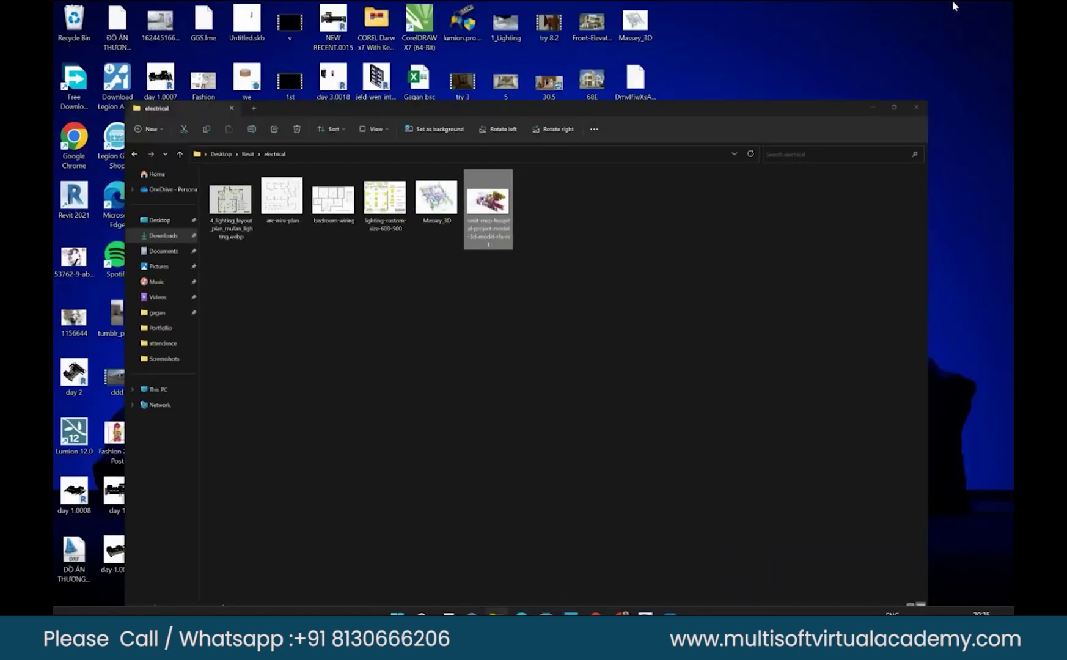
pyautogui.press('super+d')
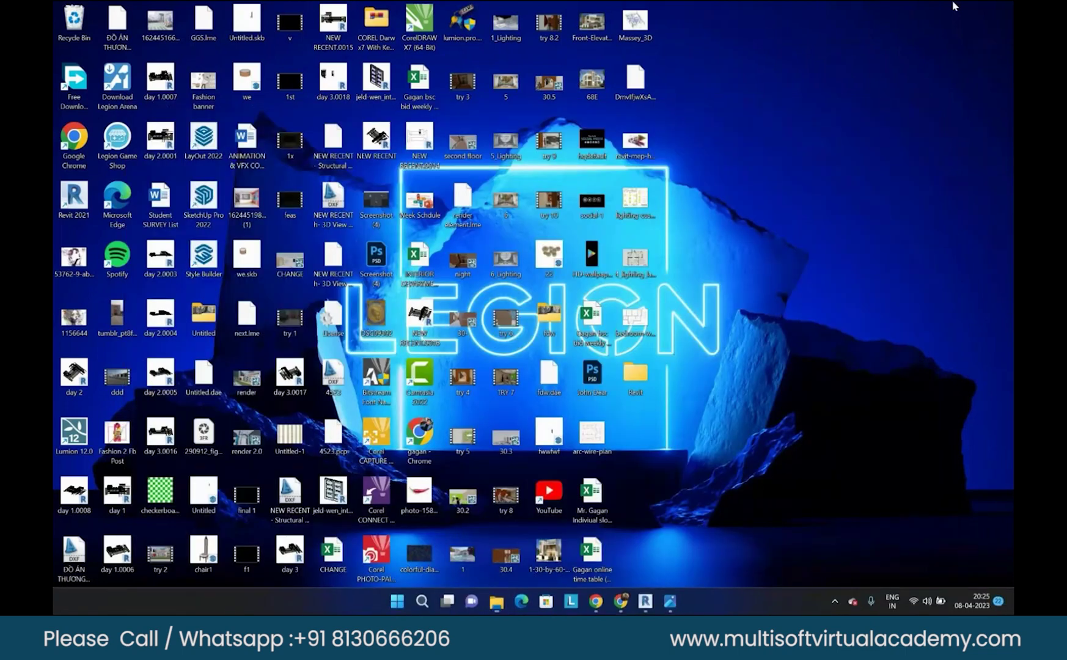
pyautogui.click(645, 601)
pyautogui.scroll(-1, 567, 392)
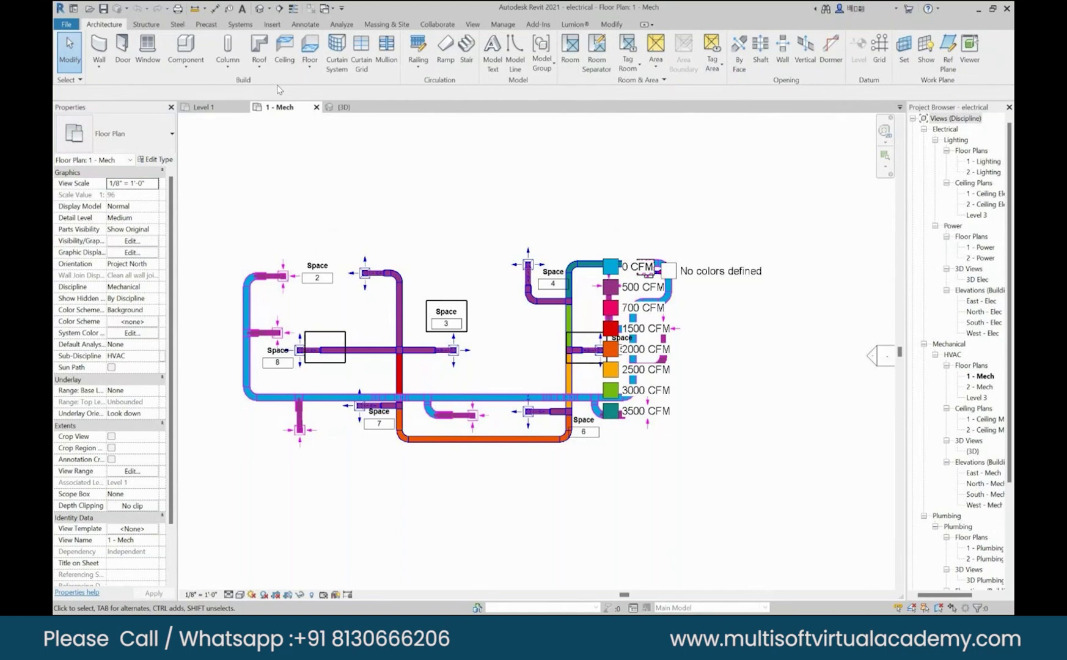
pyautogui.click(67, 26)
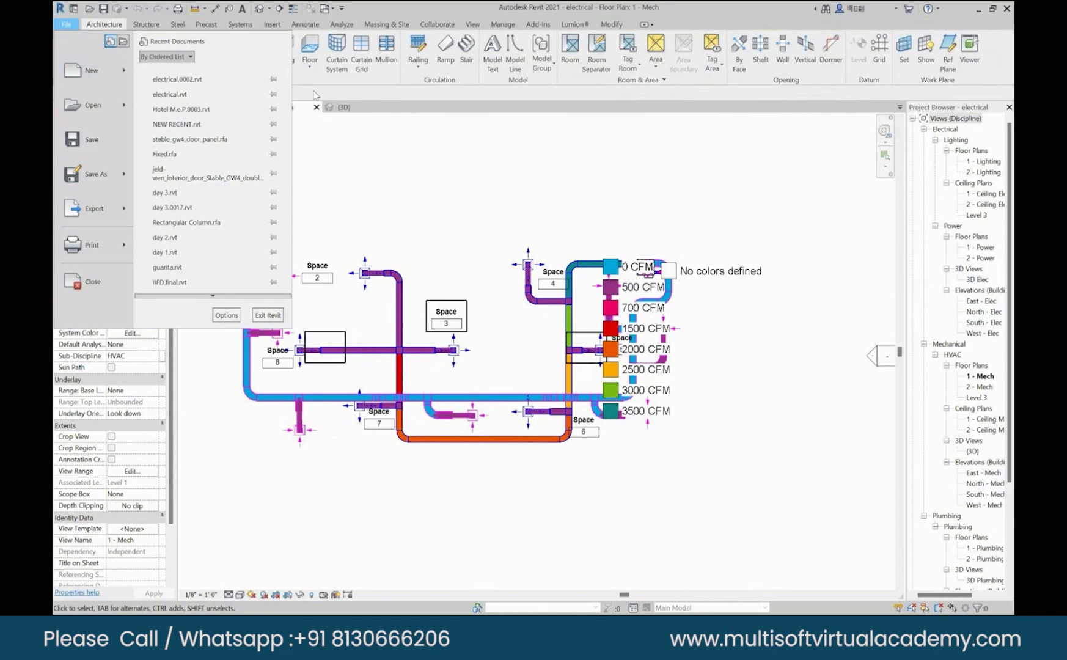
pyautogui.click(342, 143)
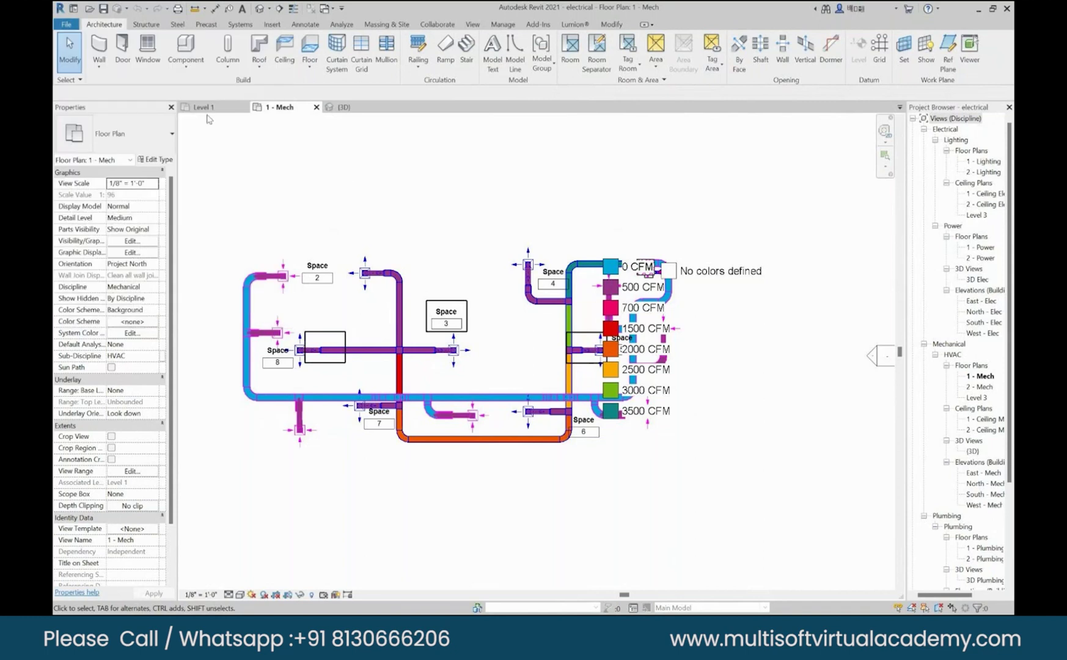
pyautogui.click(59, 9)
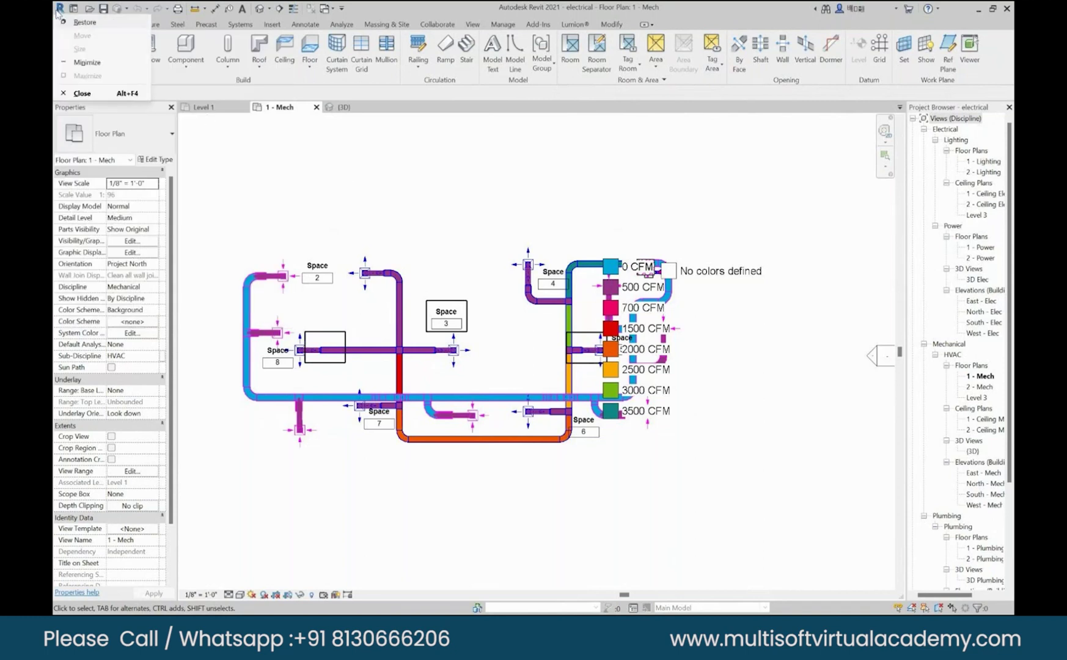
pyautogui.click(138, 118)
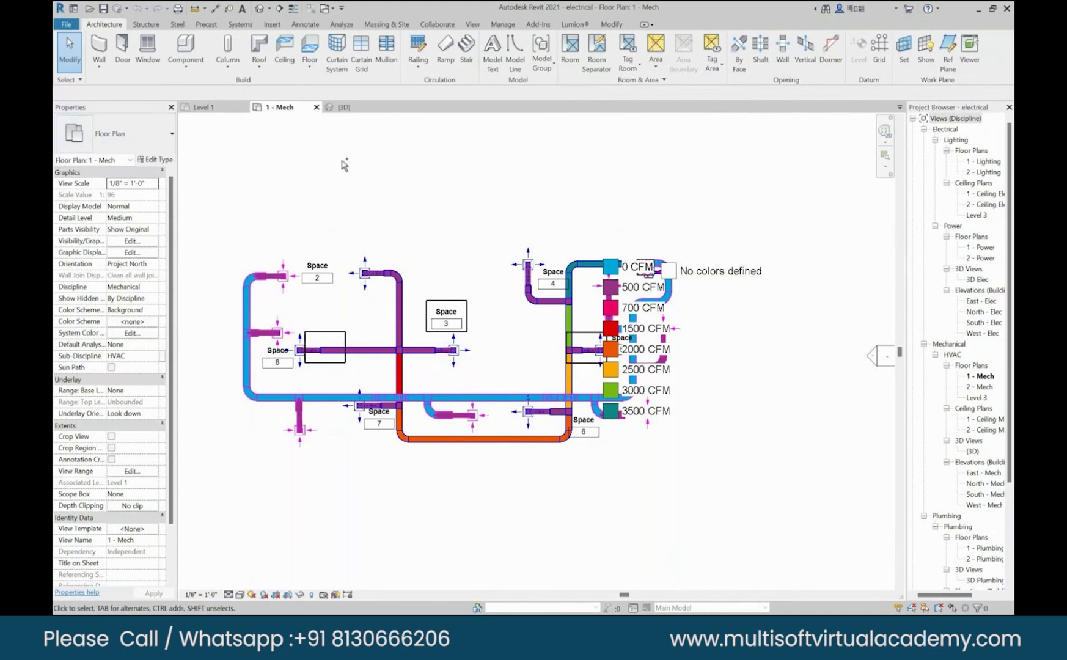
# Step: Create a new project from the Imperial-Systems Template
pyautogui.hotkey('ctrl', 'n')
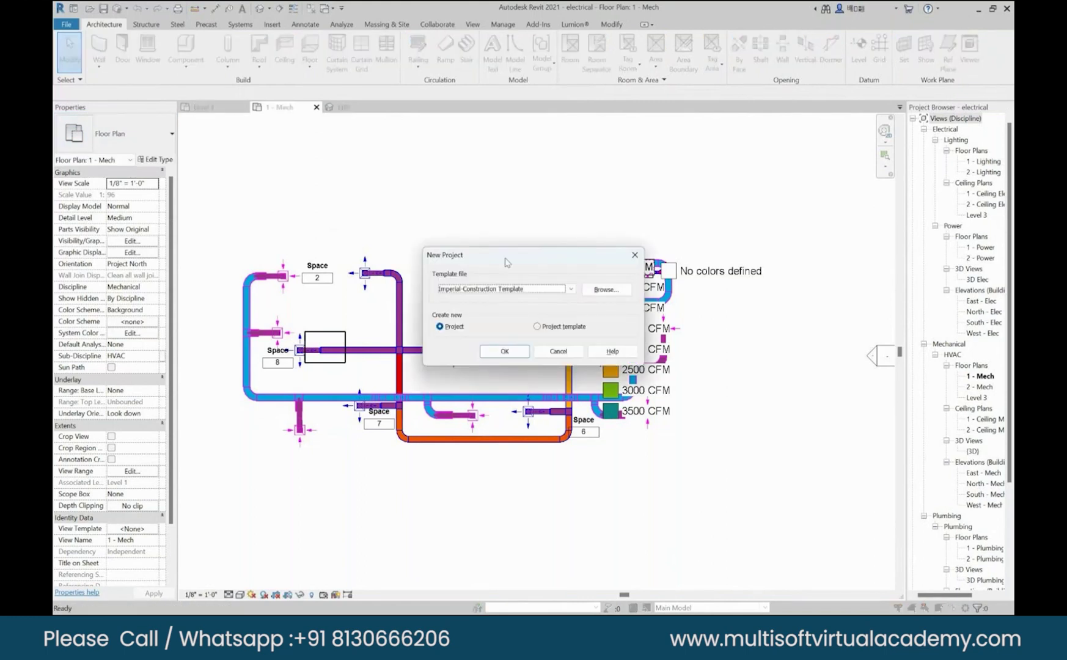
pyautogui.moveTo(505, 263); pyautogui.dragTo(470, 171)
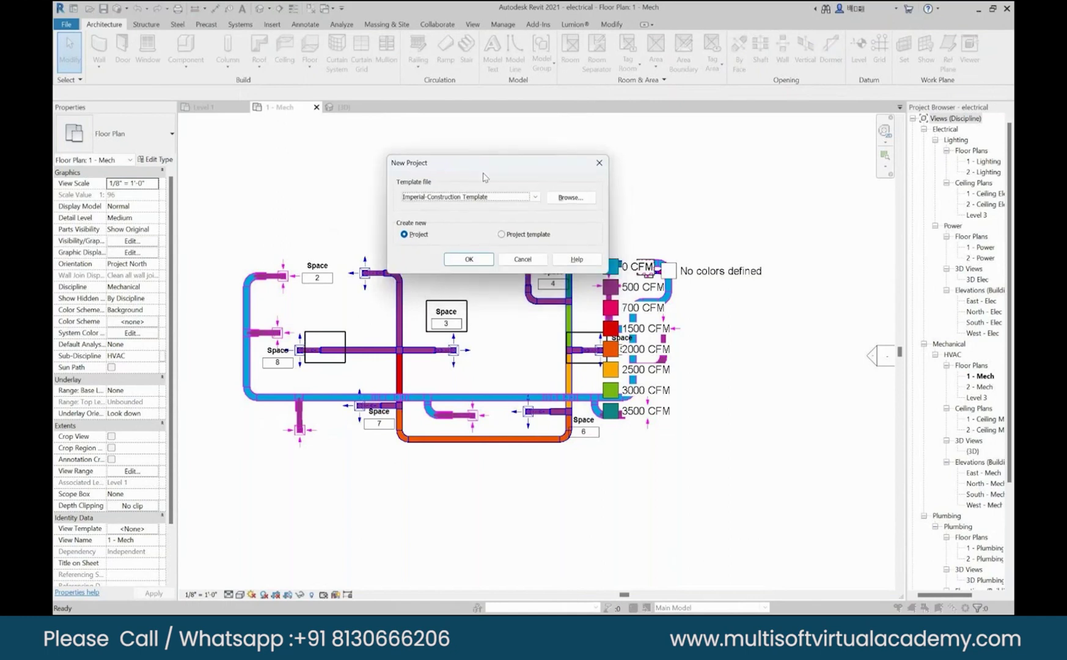
pyautogui.click(512, 198)
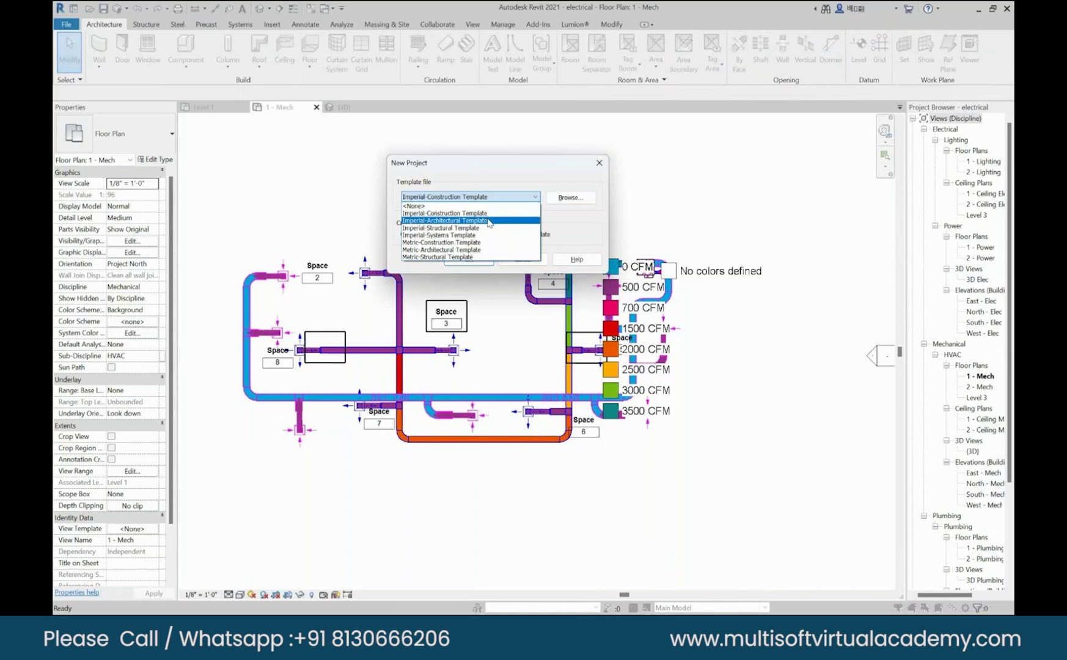
pyautogui.press('Up')
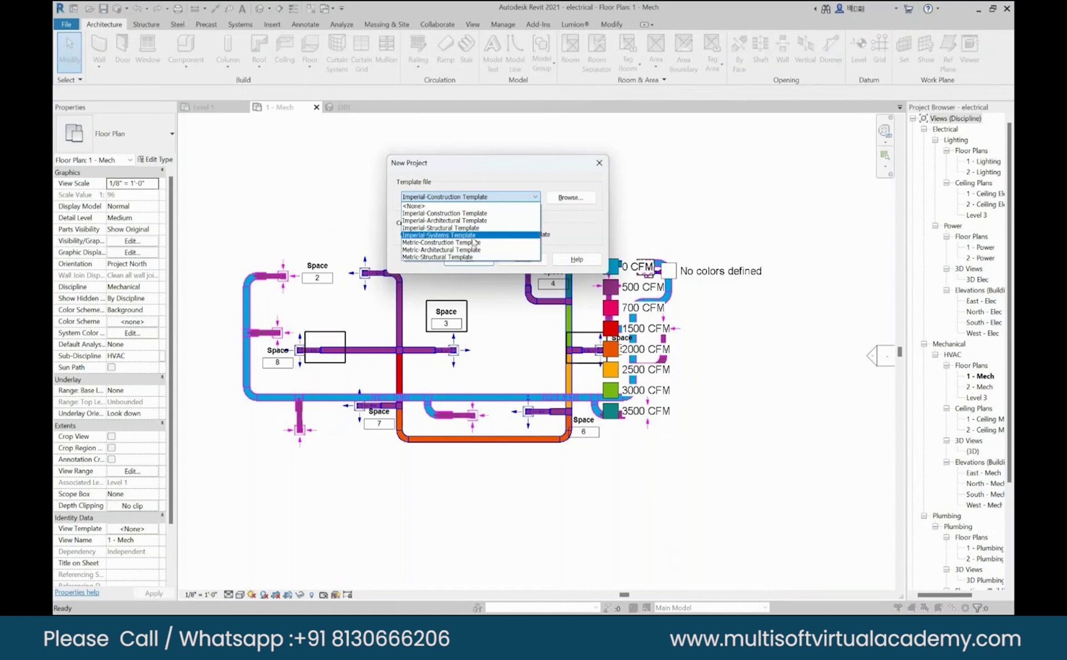
pyautogui.click(475, 237)
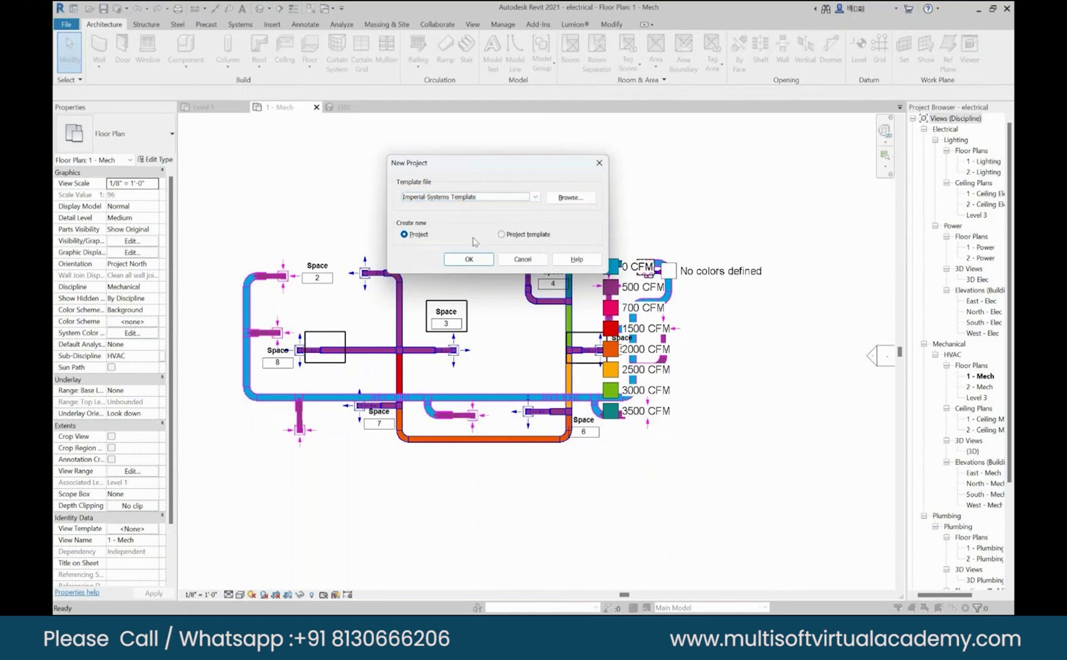
pyautogui.click(484, 260)
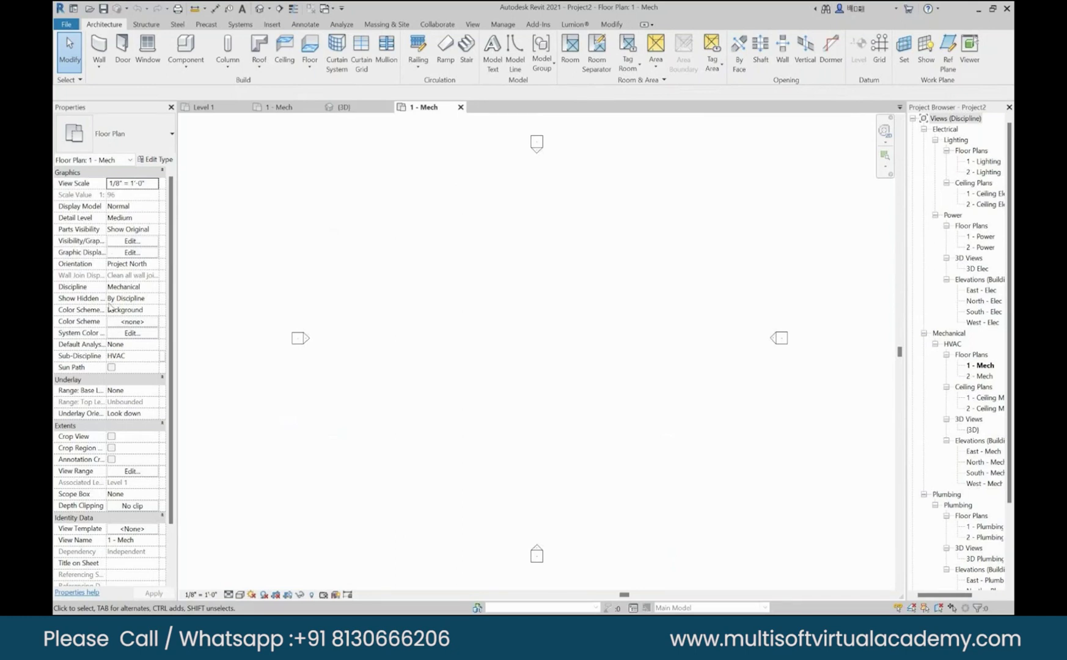
pyautogui.scroll(-3, 110, 307)
pyautogui.scroll(1, 226, 304)
pyautogui.scroll(-2, 414, 361)
pyautogui.scroll(3, 63, 269)
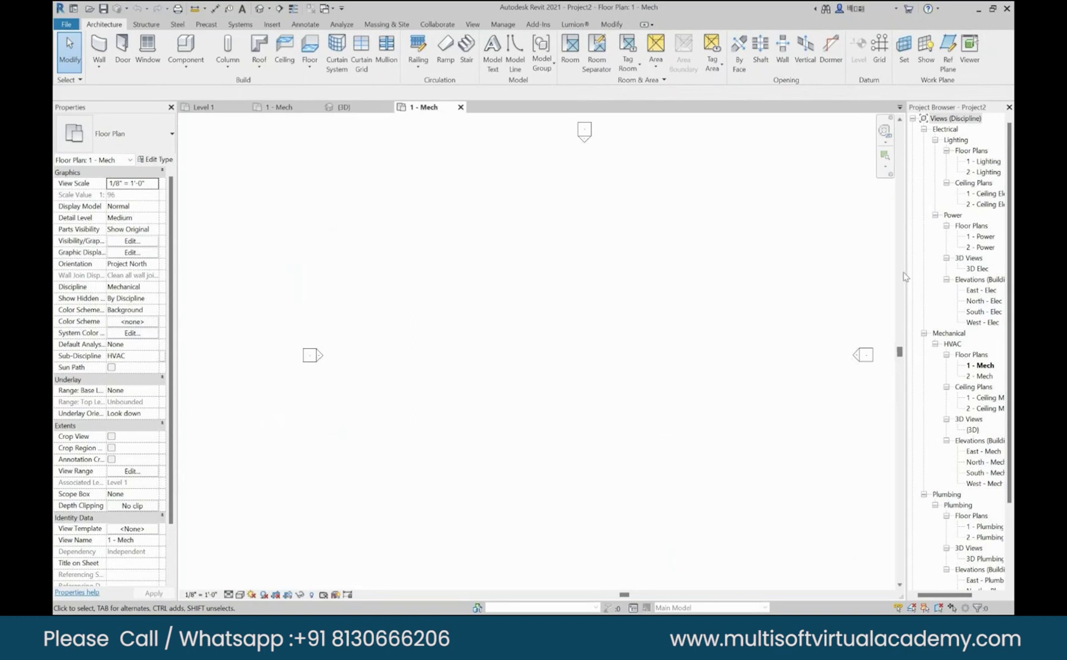
# Step: Widen the Project Browser and review the views grouped under the Electrical, Mechanical and Plumbing disciplines
pyautogui.moveTo(904, 276); pyautogui.dragTo(875, 282)
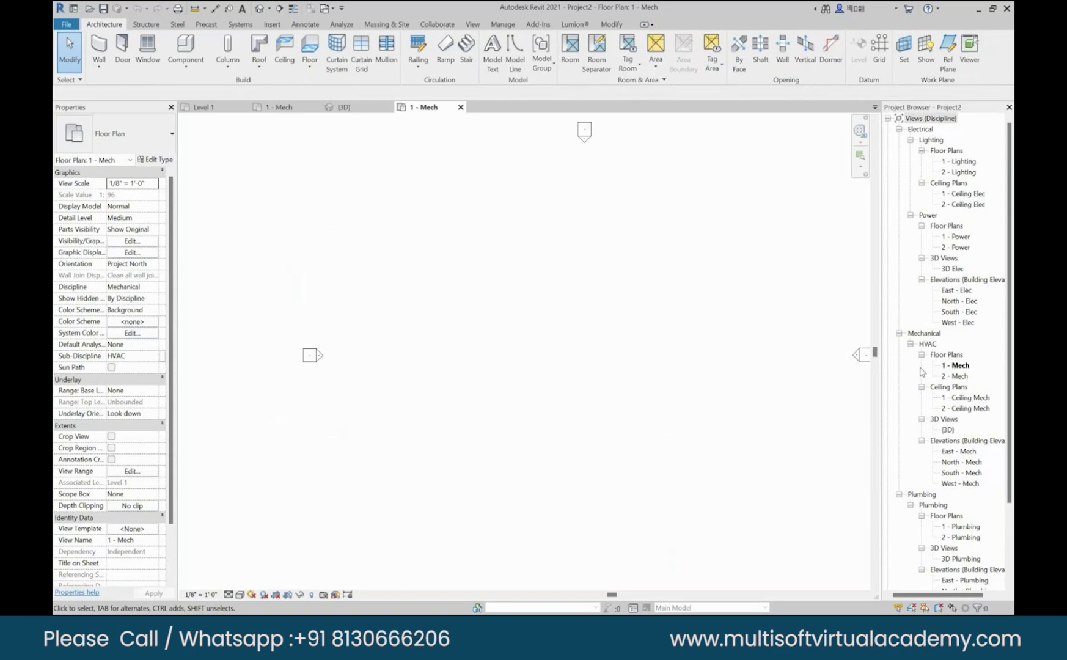
pyautogui.scroll(-2, 935, 316)
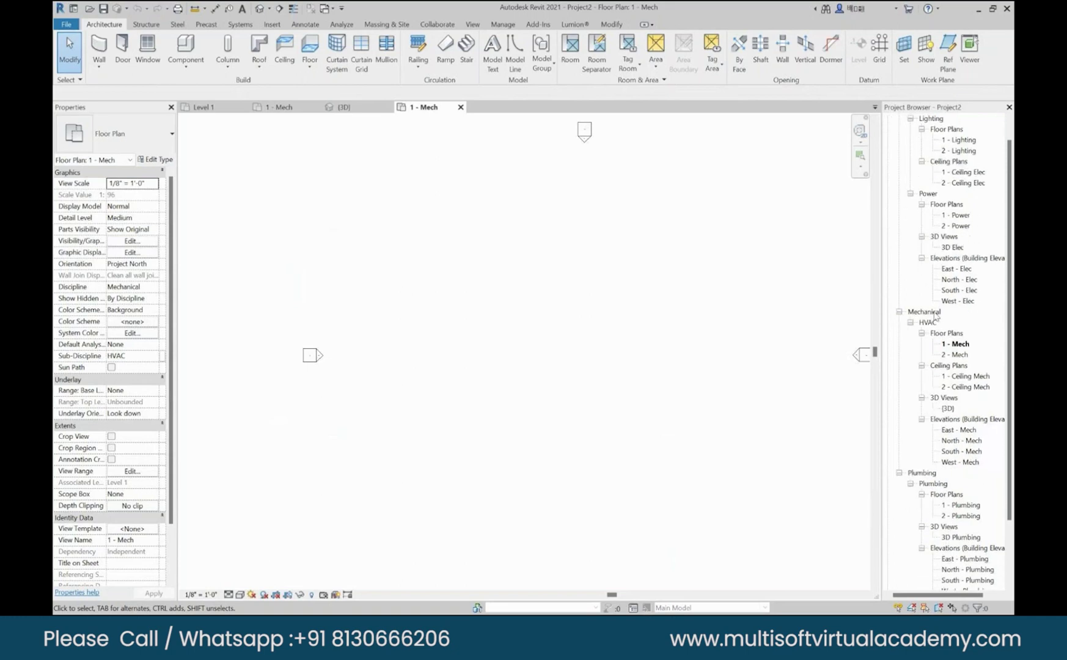
pyautogui.scroll(-2, 936, 316)
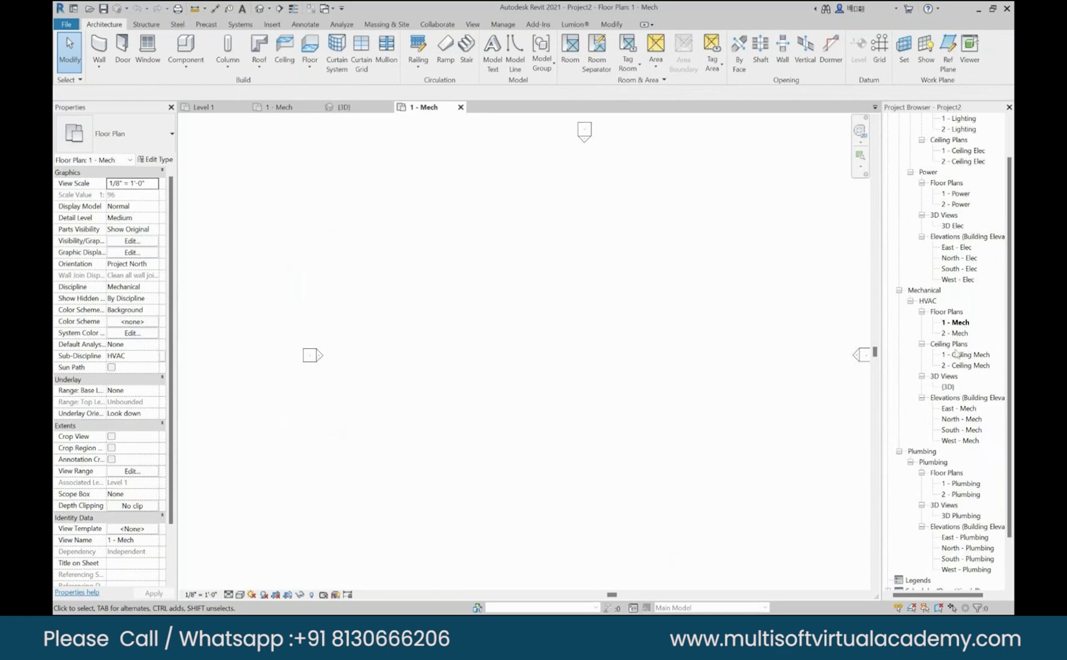
pyautogui.scroll(-1, 972, 128)
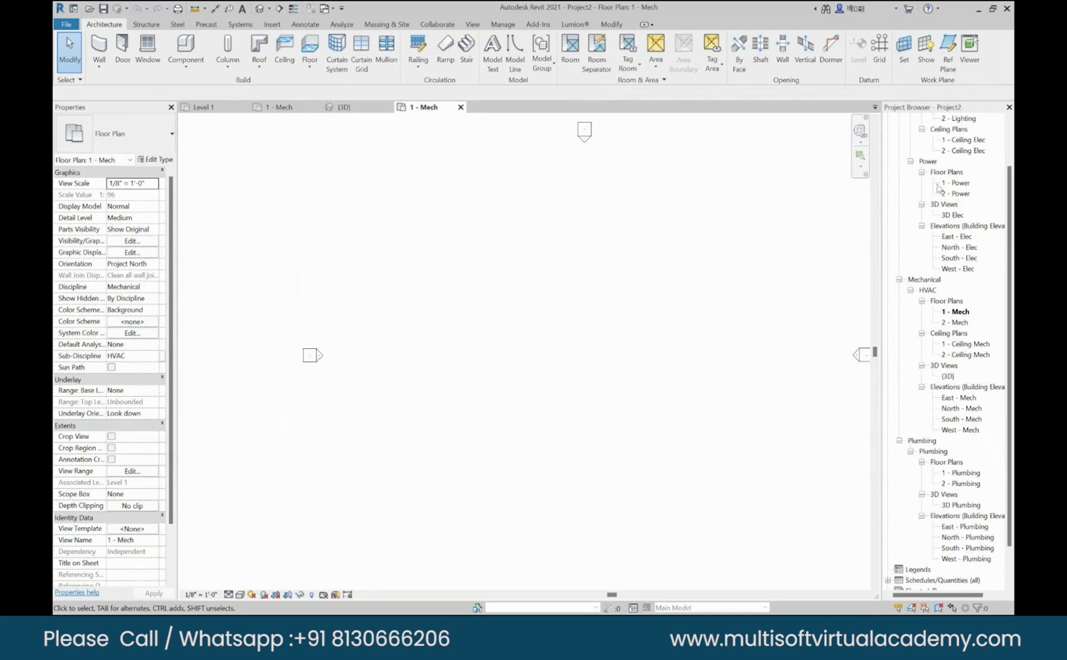
pyautogui.scroll(-1, 957, 227)
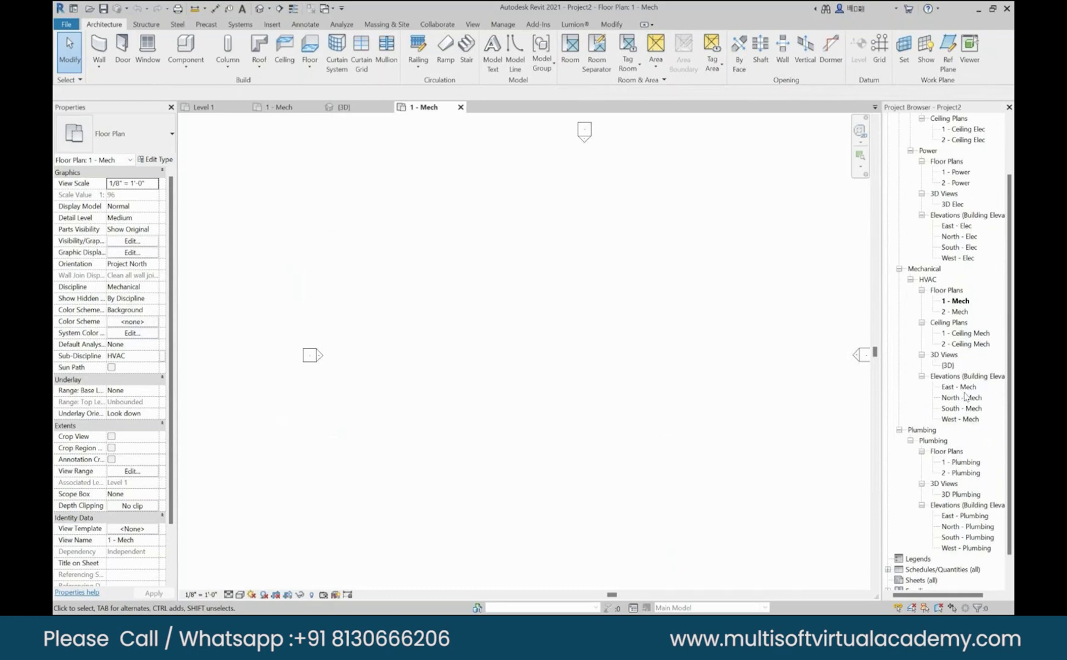
pyautogui.scroll(2, 927, 273)
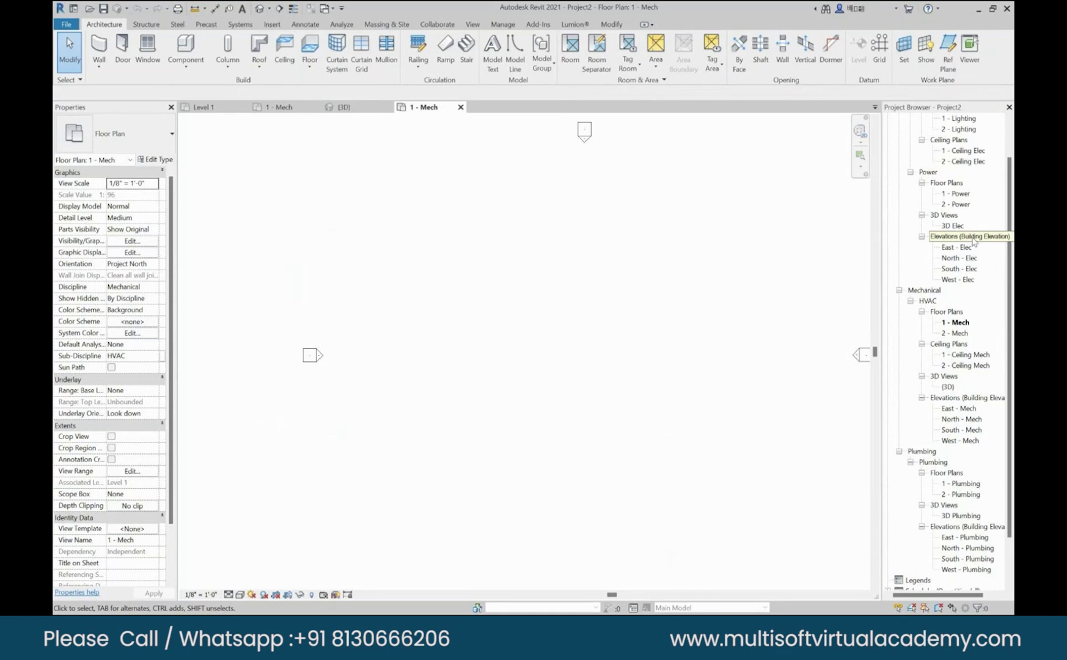
pyautogui.scroll(-2, 973, 242)
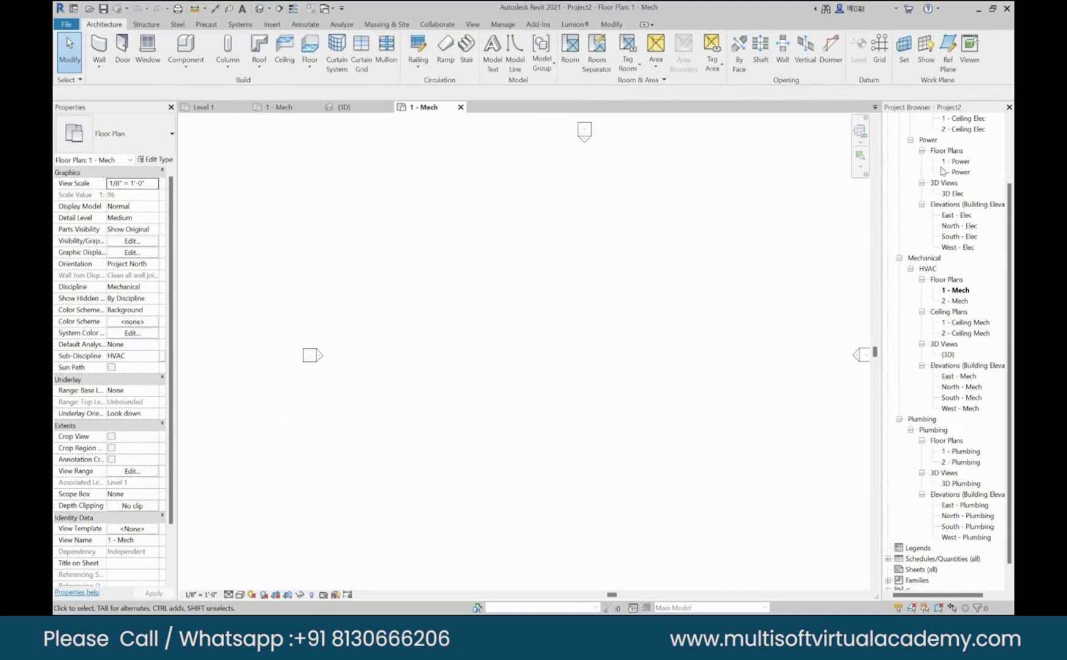
pyautogui.scroll(-1, 928, 411)
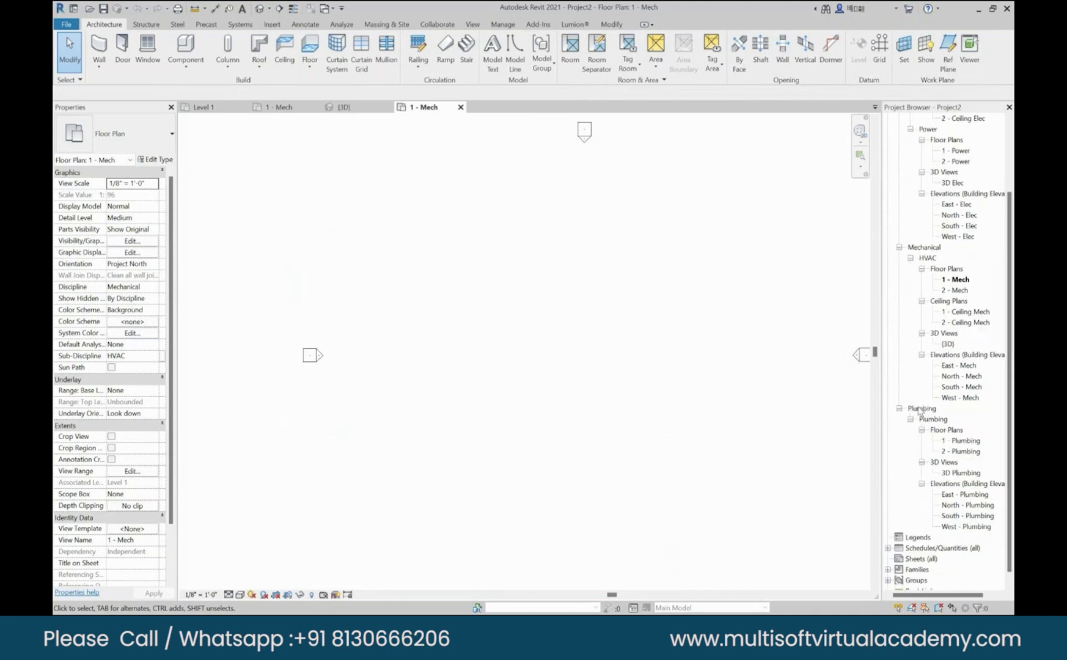
pyautogui.scroll(-1, 953, 434)
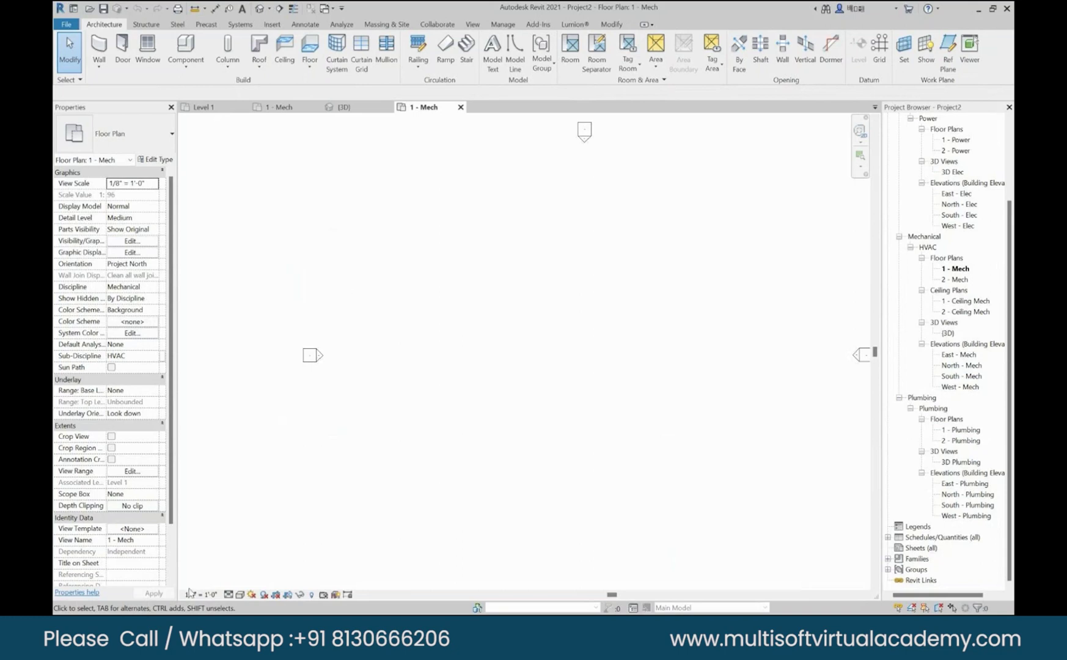
# Step: Set the 1 - Mech floor plan's detail level to Fine and its visual style to Hidden Line
pyautogui.click(239, 594)
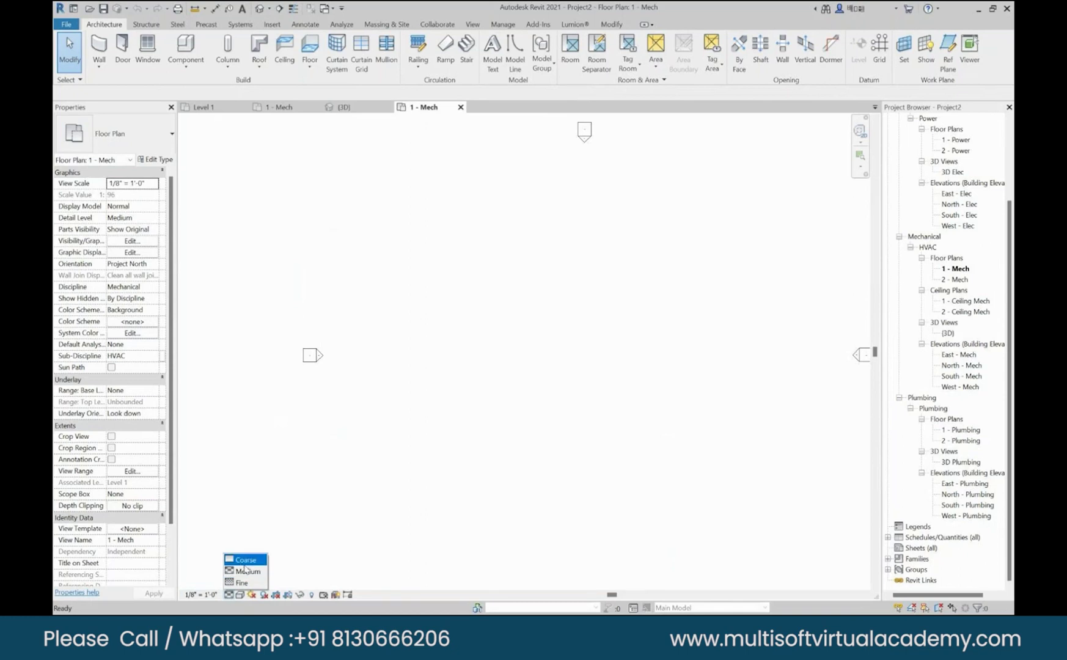
pyautogui.click(244, 583)
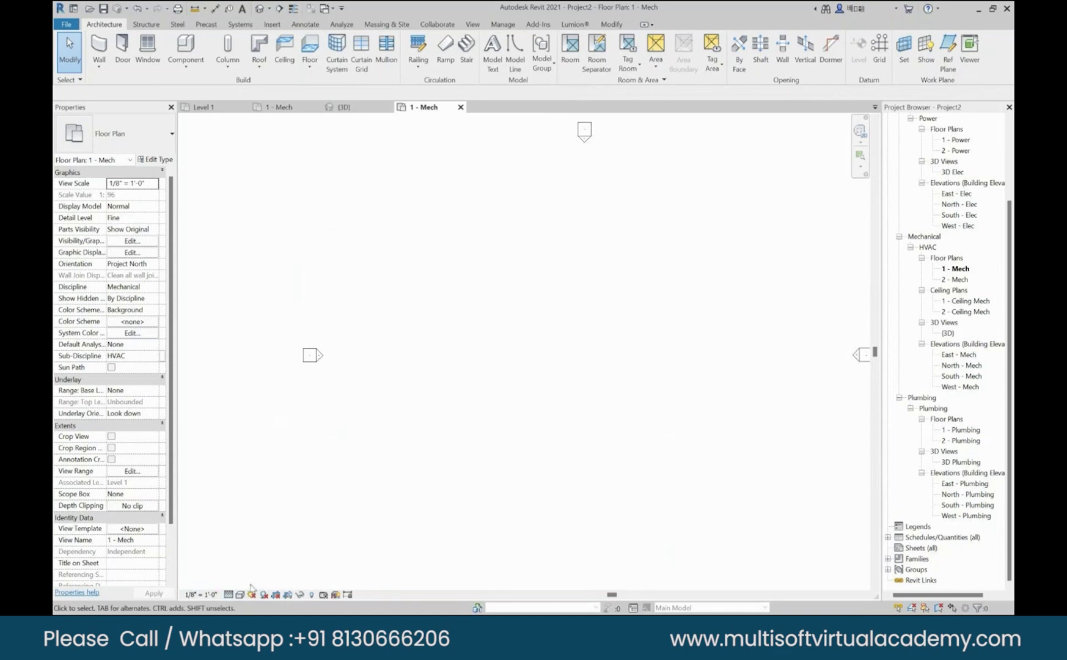
pyautogui.click(240, 594)
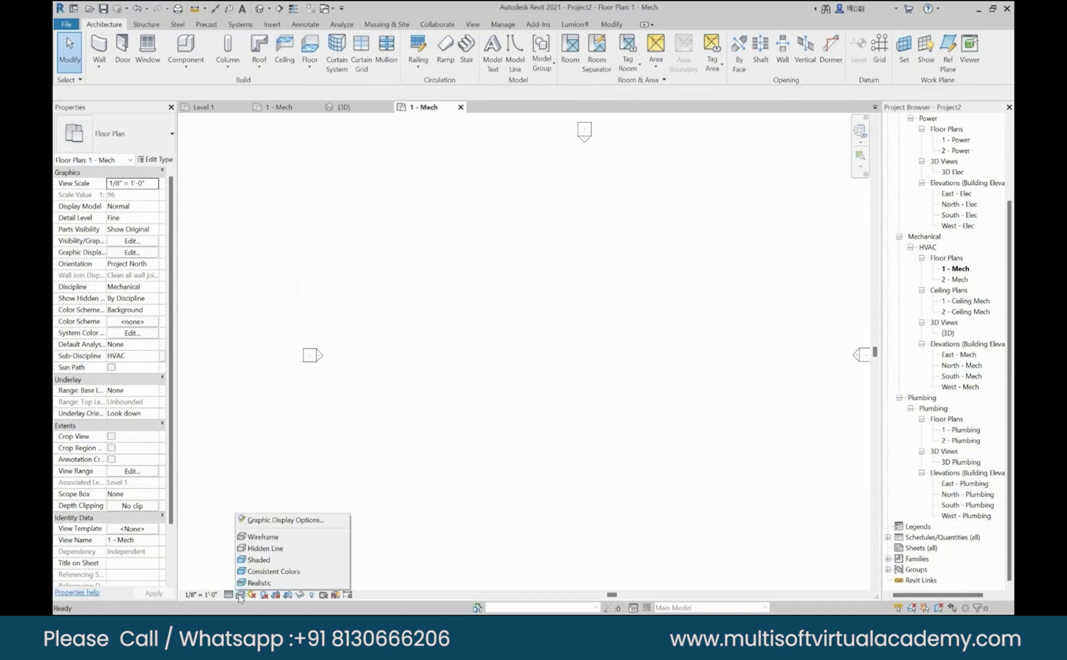
pyautogui.click(257, 548)
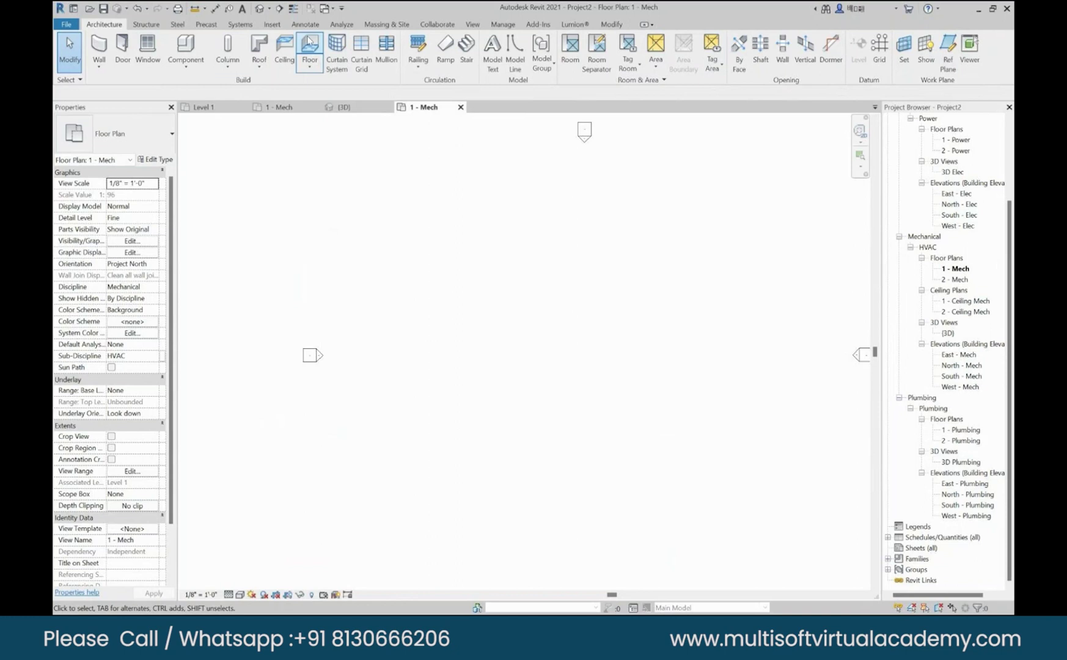
# Step: Review the electrical system tools, including the Wire types, Cable Tray, Device categories and Lighting Fixture, without placing anything
pyautogui.click(247, 24)
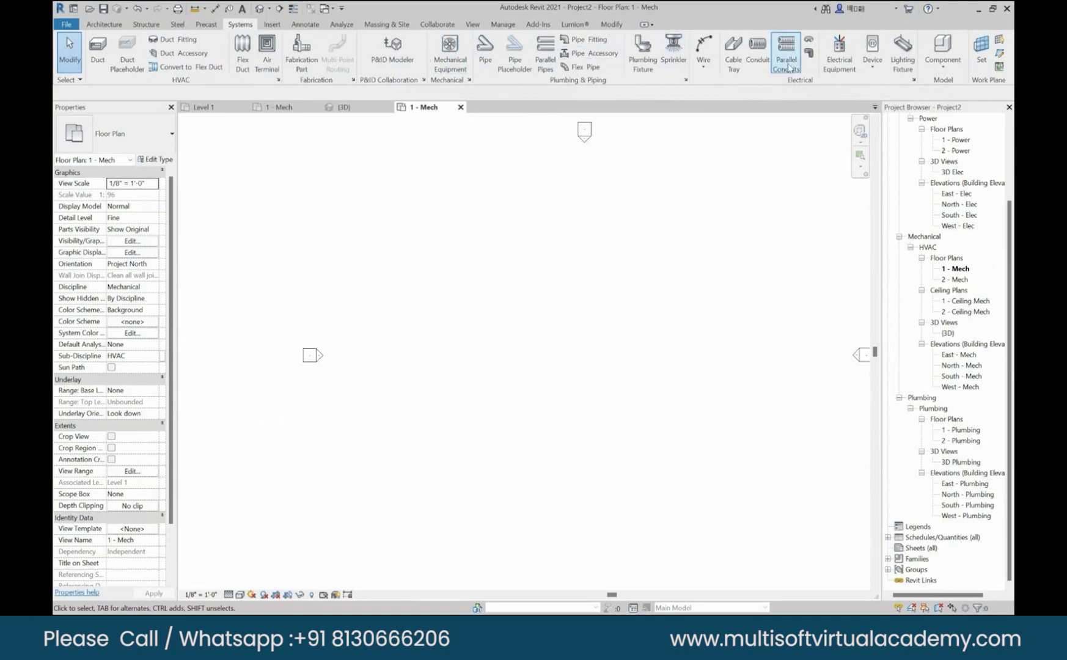
pyautogui.click(702, 70)
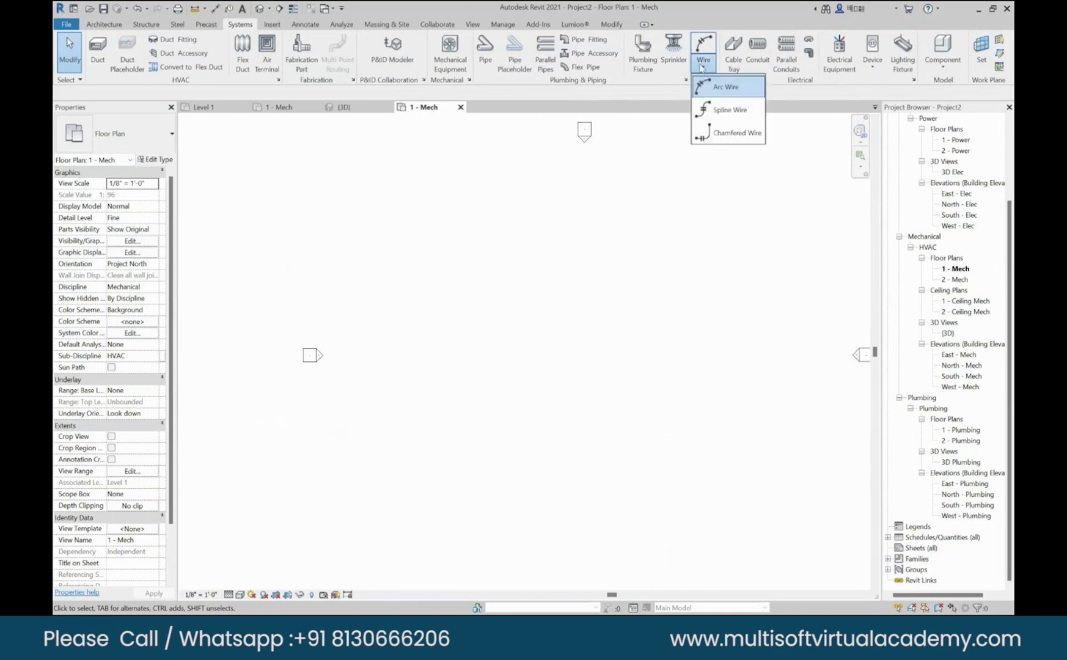
pyautogui.click(735, 68)
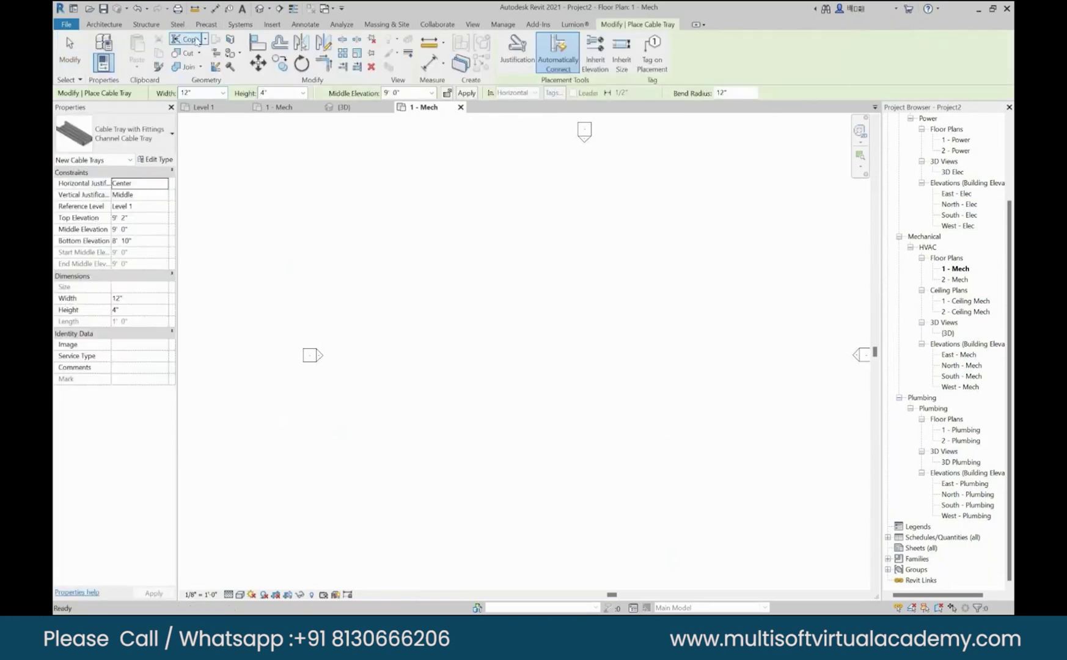
pyautogui.click(69, 51)
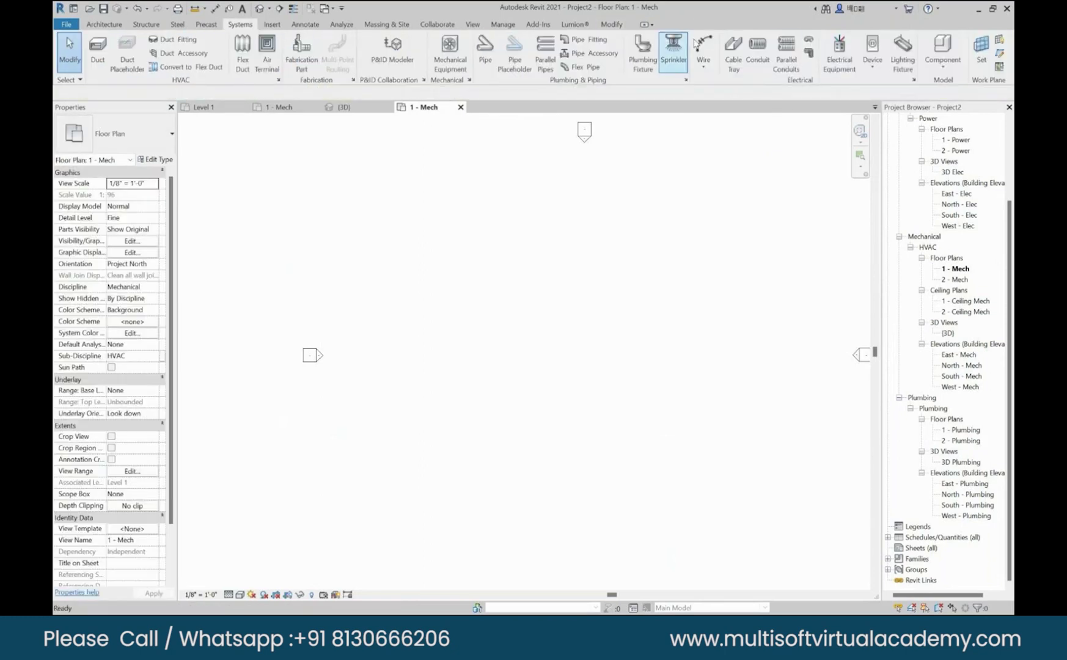
pyautogui.click(869, 64)
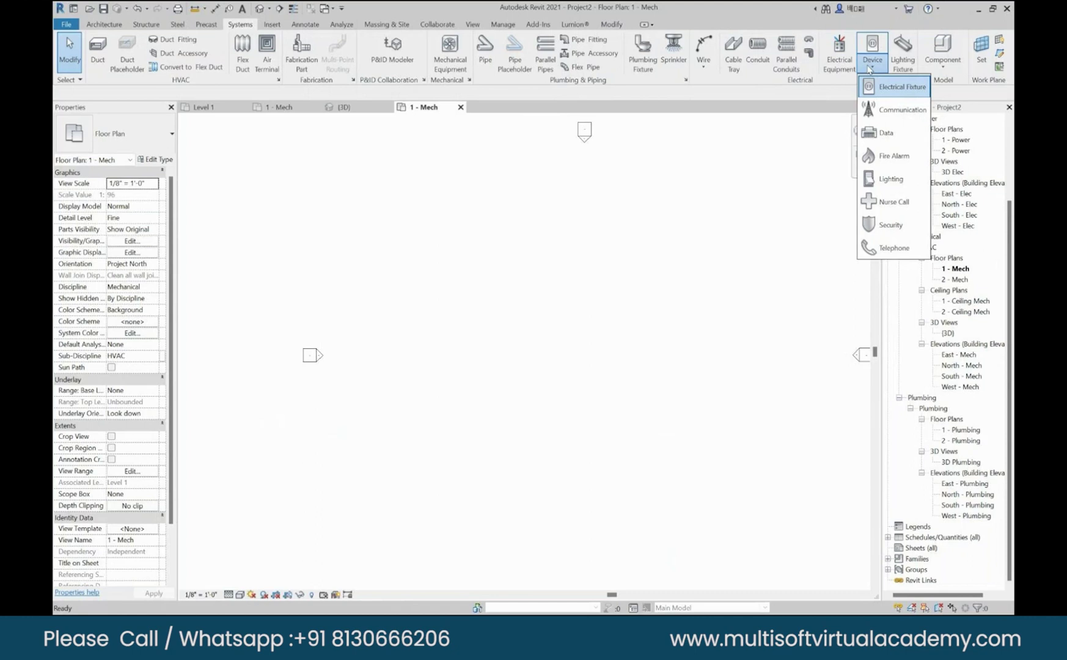
pyautogui.click(903, 61)
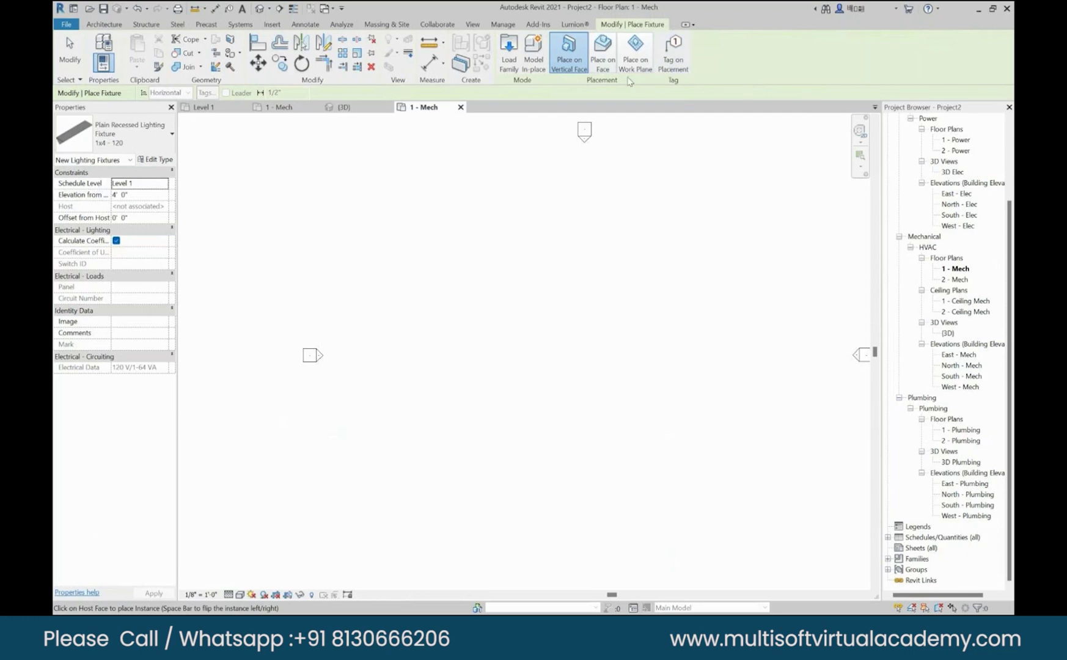
pyautogui.click(63, 61)
pyautogui.scroll(-2, 663, 234)
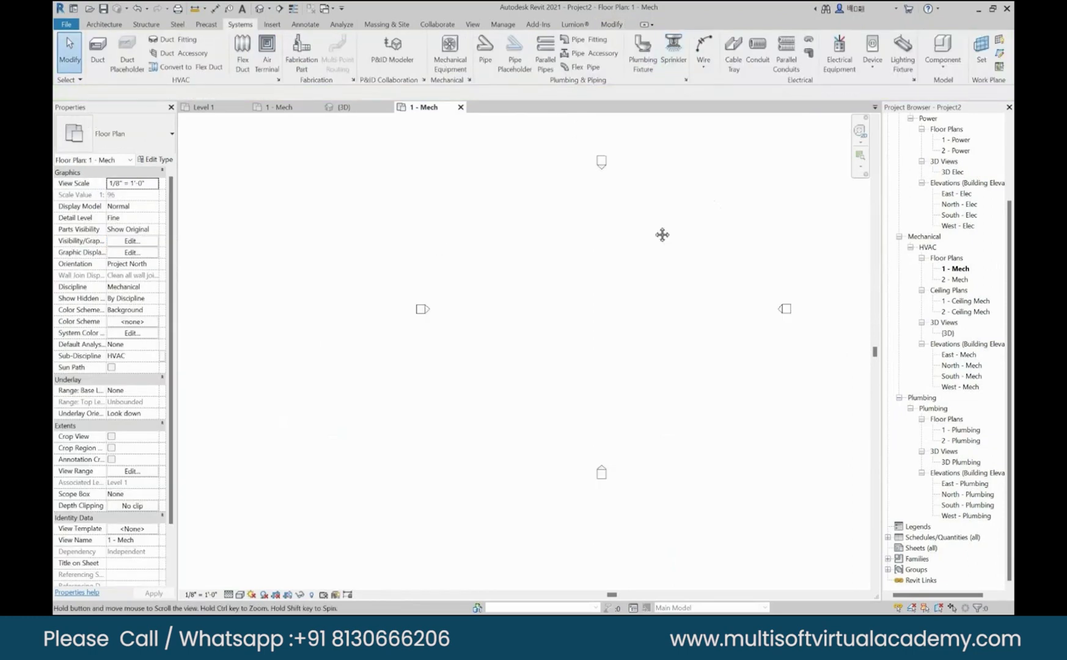
pyautogui.moveTo(381, 317); pyautogui.dragTo(433, 256)
pyautogui.click(552, 170)
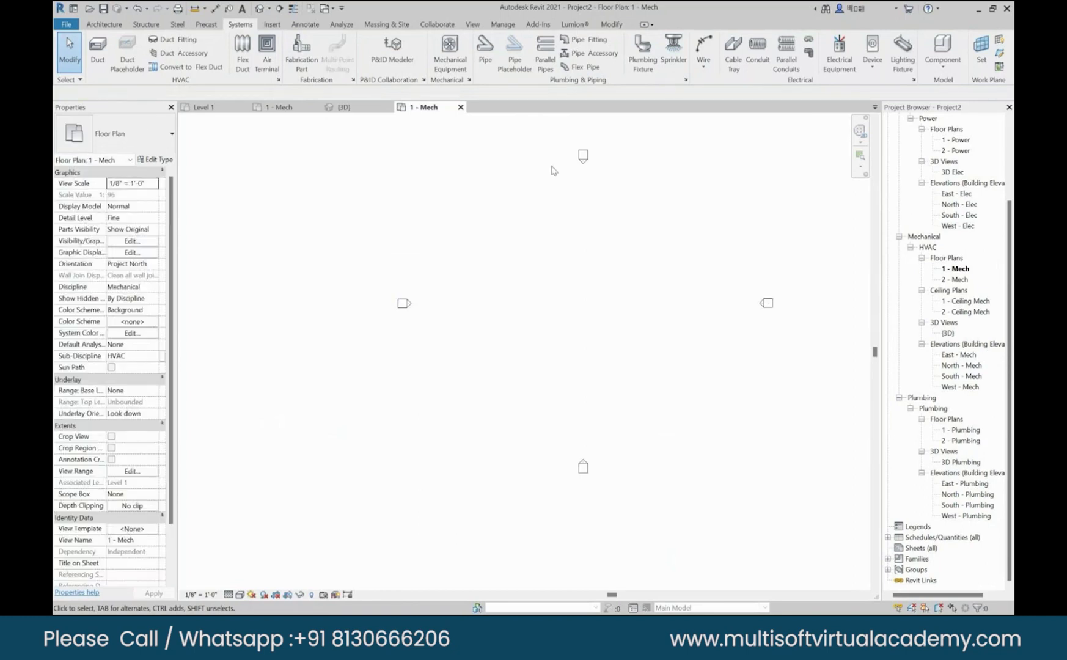
pyautogui.scroll(-2, 522, 274)
# Step: Switch to the electrical project's 1 - Mech floor plan and examine its ducts, air terminals and space tags
pyautogui.click(297, 108)
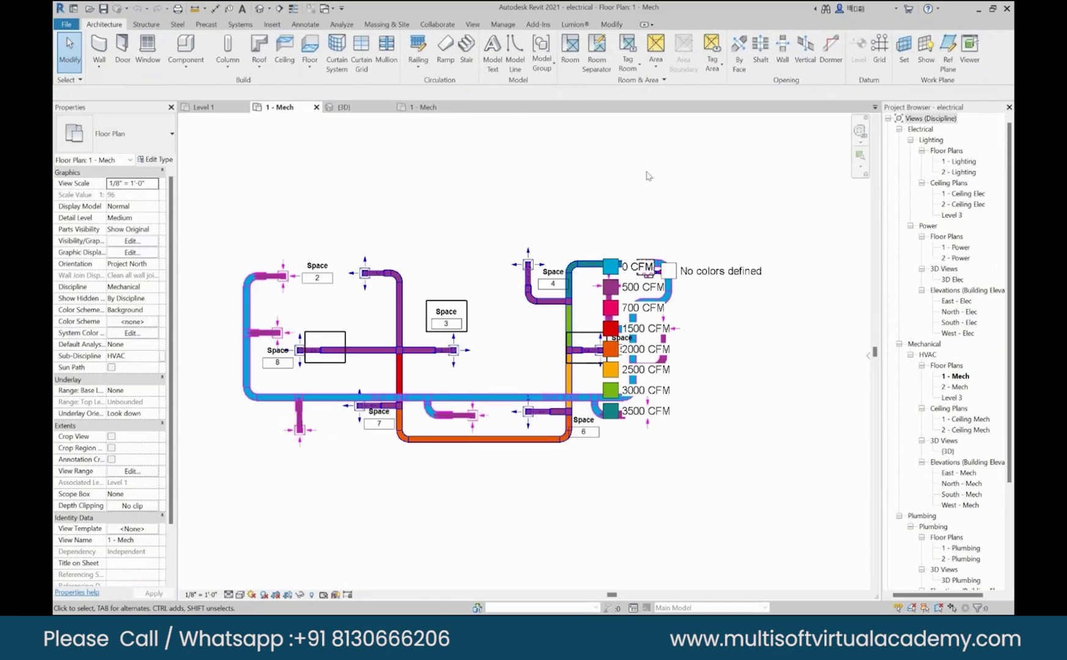
pyautogui.scroll(2, 647, 202)
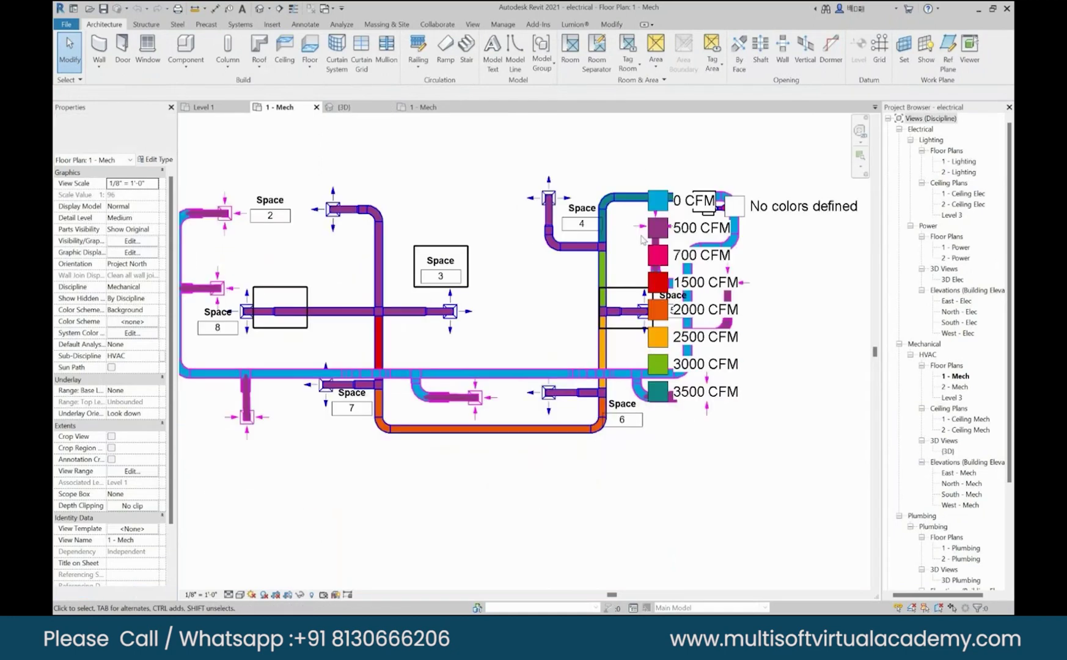
pyautogui.scroll(-1, 642, 239)
pyautogui.scroll(1, 315, 320)
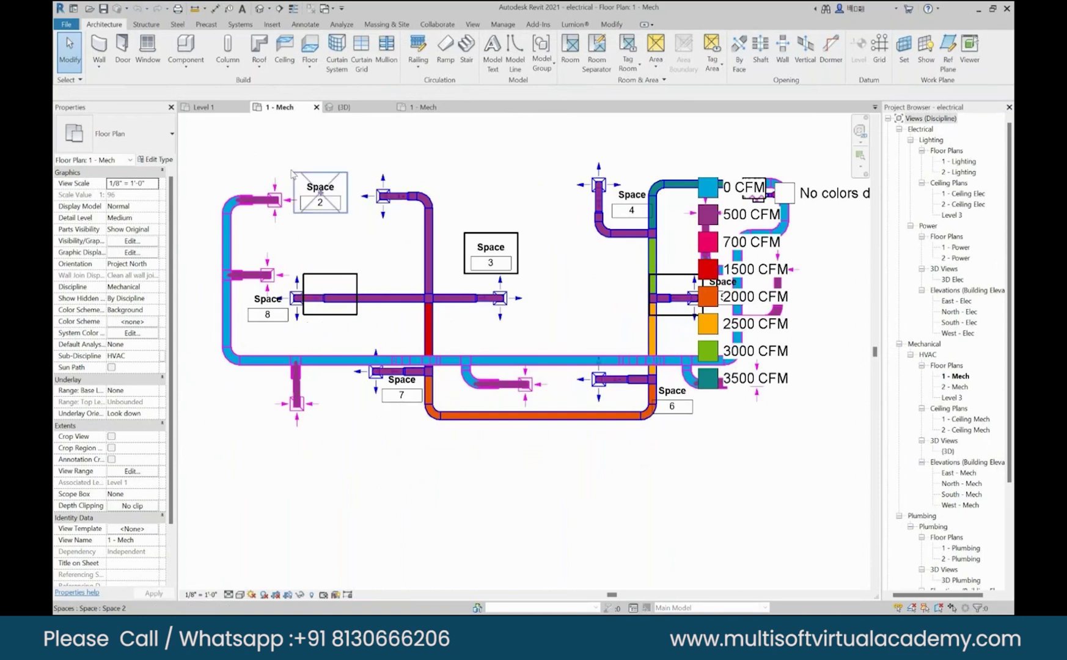
pyautogui.scroll(1, 510, 385)
pyautogui.scroll(1, 511, 385)
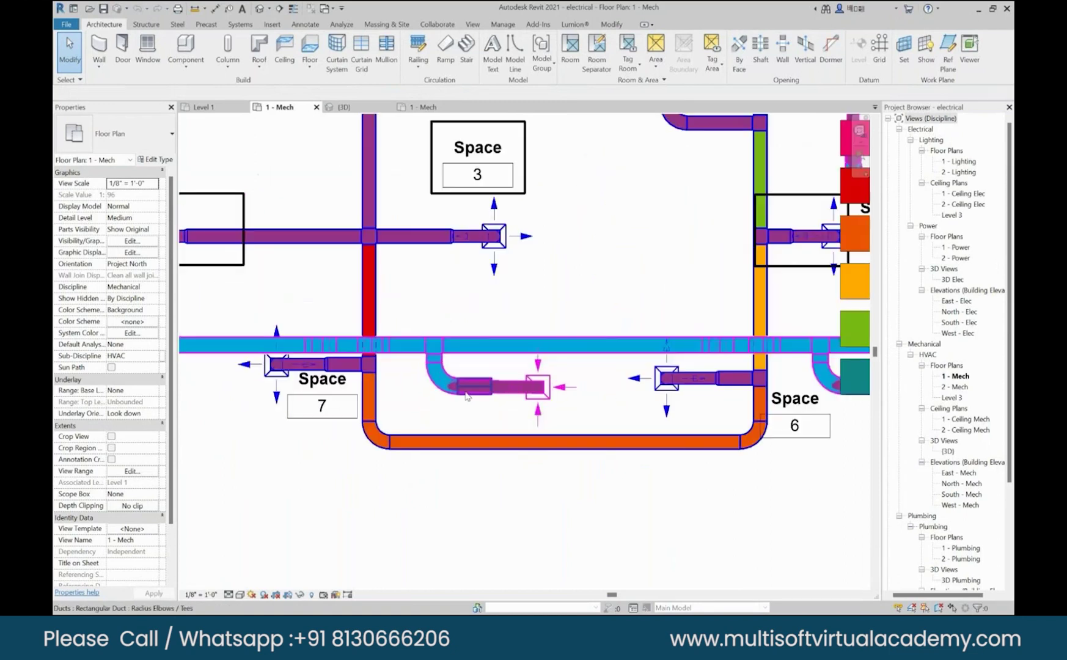
pyautogui.scroll(1, 467, 396)
# Step: Set the 1 - Mech plan's detail level to Fine, try the Realistic visual style and switch to one showing the duct colours
pyautogui.click(240, 594)
pyautogui.click(251, 584)
pyautogui.click(251, 594)
pyautogui.click(256, 582)
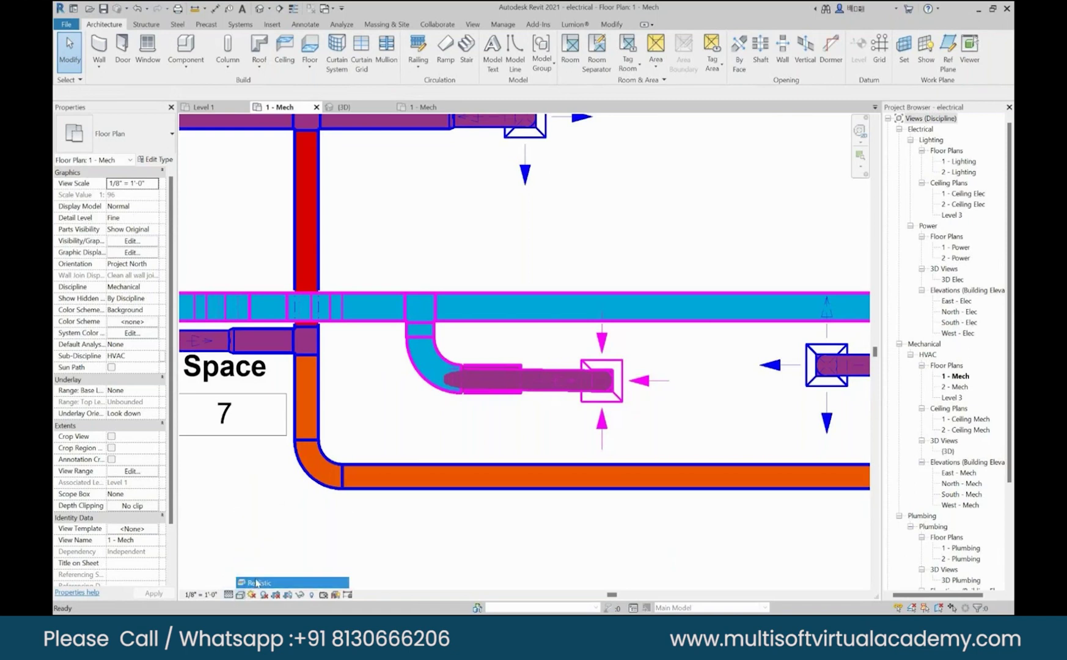
pyautogui.scroll(-2, 480, 368)
pyautogui.moveTo(479, 367); pyautogui.dragTo(452, 461, button='middle')
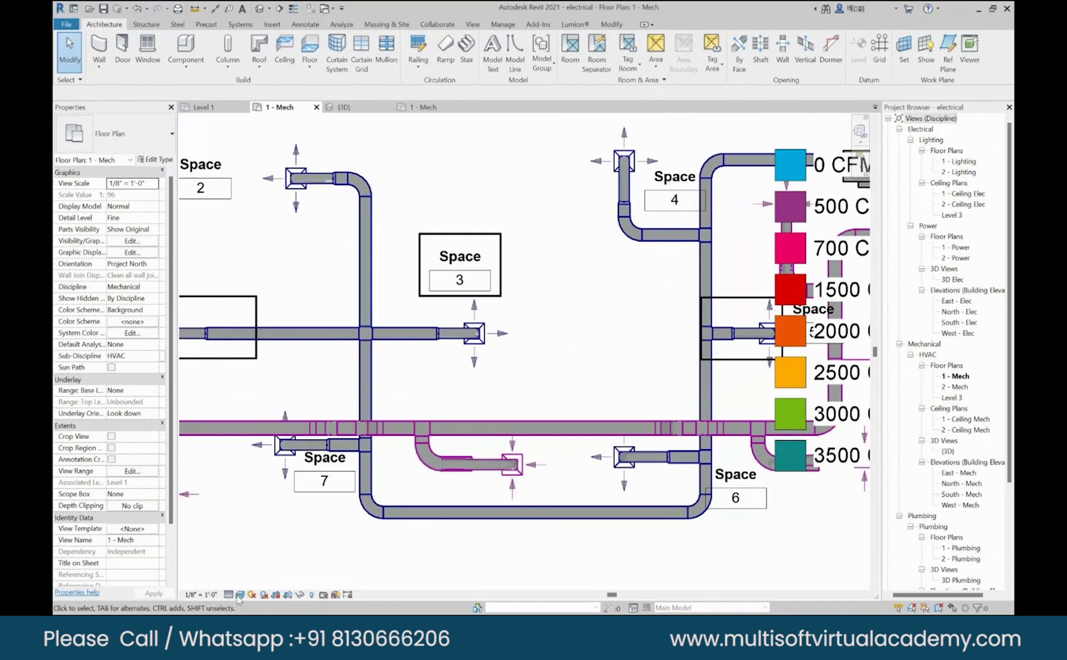
pyautogui.click(240, 595)
pyautogui.click(257, 531)
# Step: Examine the duct colour fill legend and compare its CFM colours with the duct layout
pyautogui.scroll(-2, 526, 354)
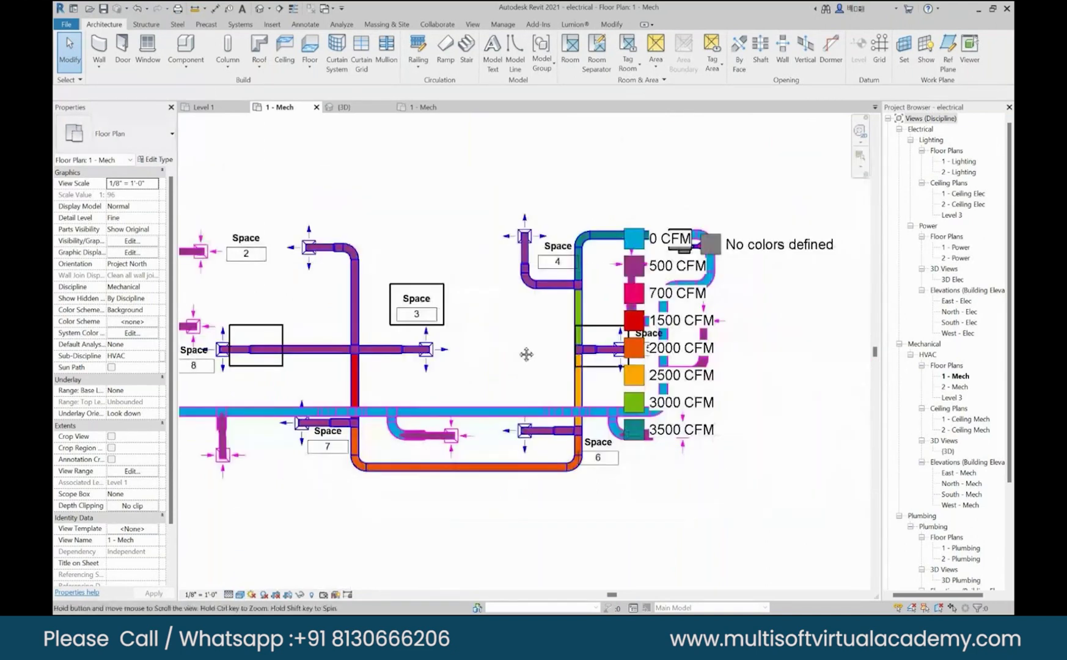
pyautogui.moveTo(526, 355); pyautogui.dragTo(355, 334, button='middle')
pyautogui.scroll(1, 473, 215)
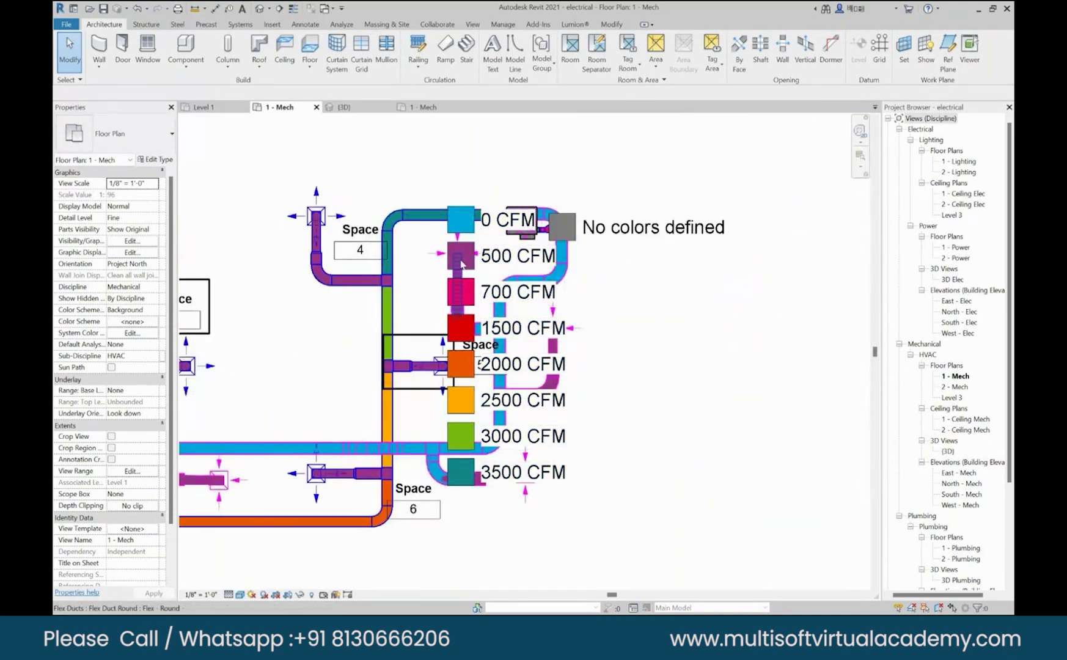
pyautogui.click(532, 365)
pyautogui.scroll(-1, 532, 365)
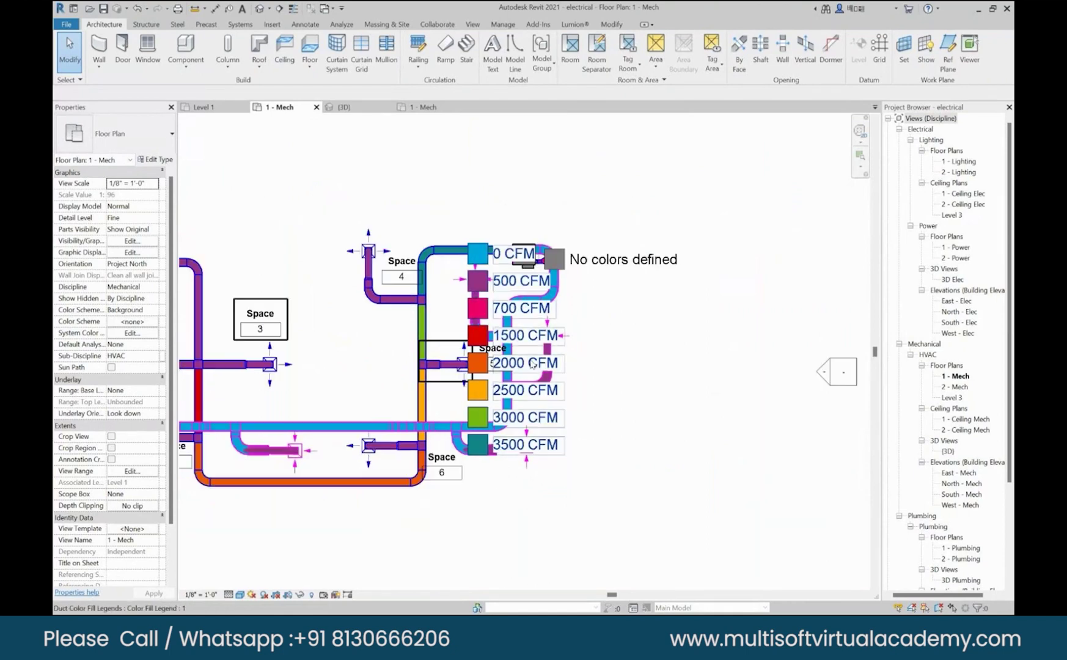
pyautogui.scroll(-2, 532, 365)
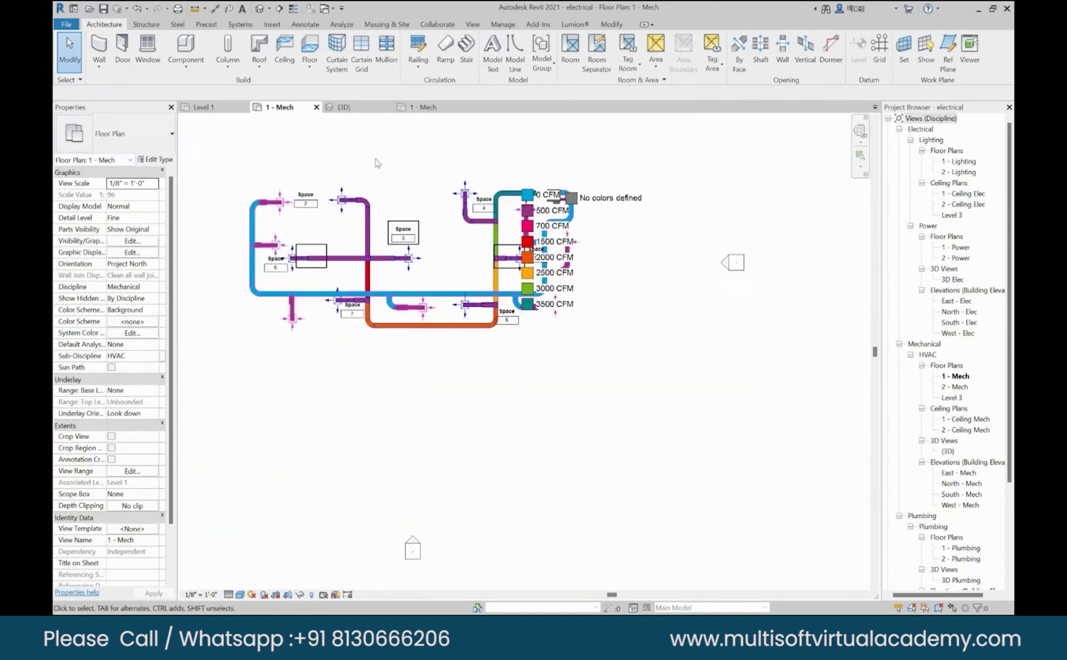
# Step: Open the electrical project's 3D view and examine the two duct levels and the small electrical devices beneath them
pyautogui.click(344, 108)
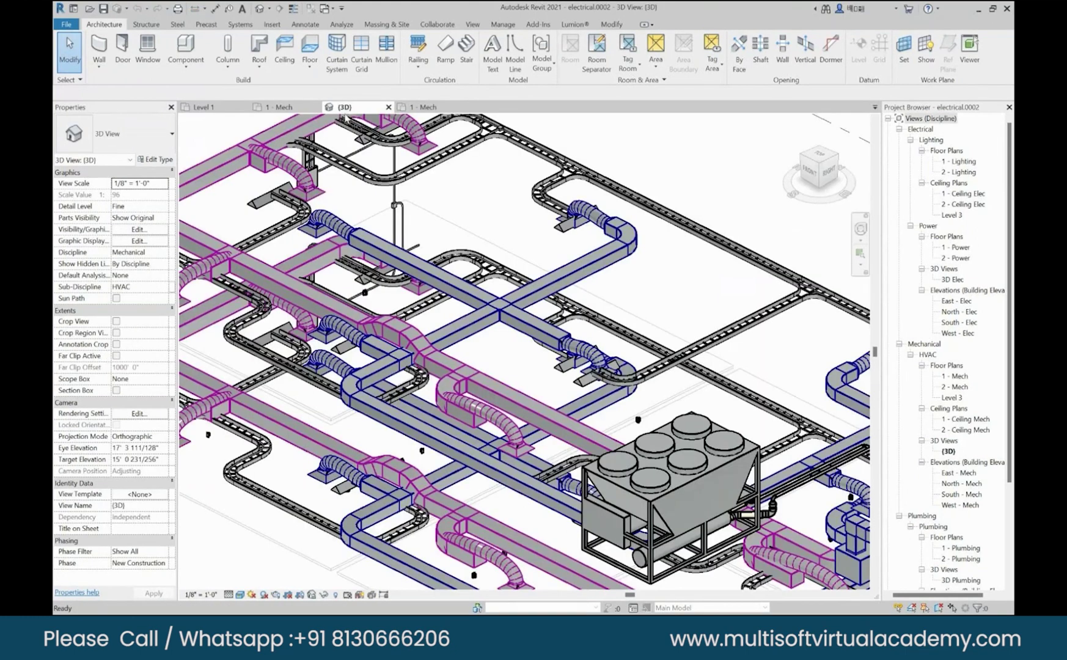
pyautogui.keyDown('shift'); pyautogui.moveTo(540, 487); pyautogui.dragTo(233, 429, button='middle'); pyautogui.keyUp('shift')
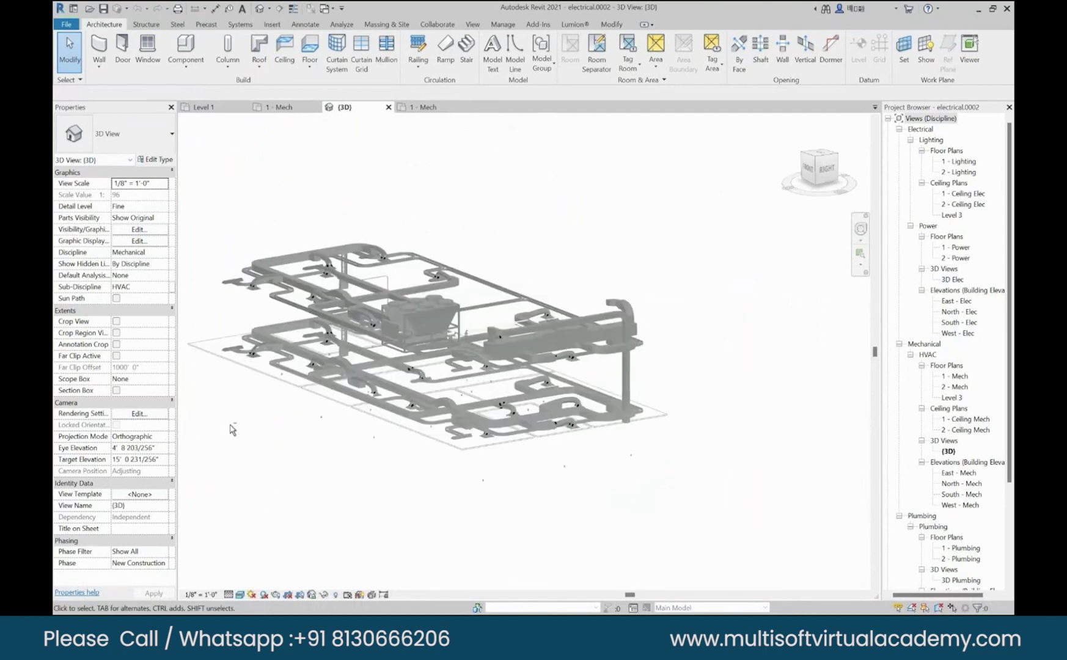
pyautogui.keyDown('shift'); pyautogui.moveTo(388, 453); pyautogui.dragTo(477, 446, button='middle'); pyautogui.keyUp('shift')
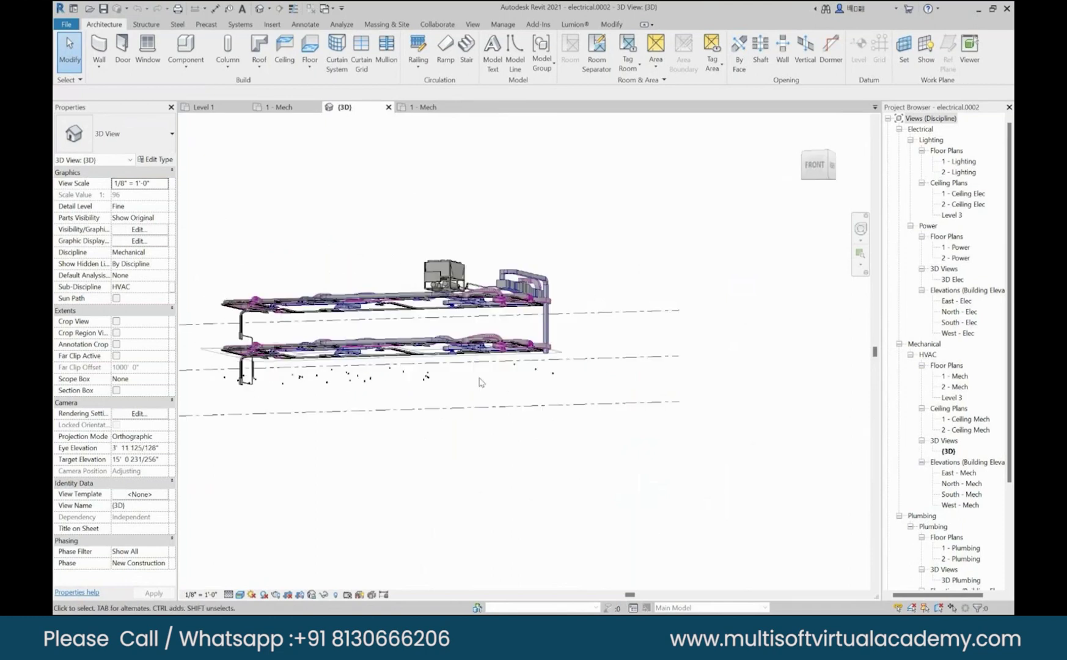
pyautogui.scroll(10, 409, 375)
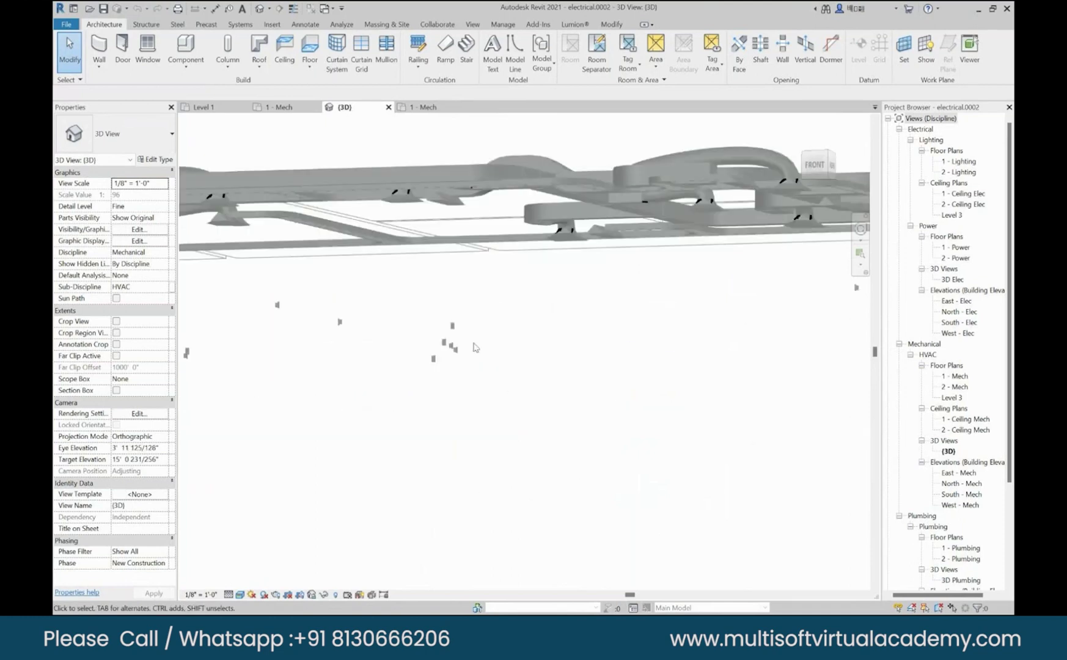
pyautogui.scroll(5, 454, 352)
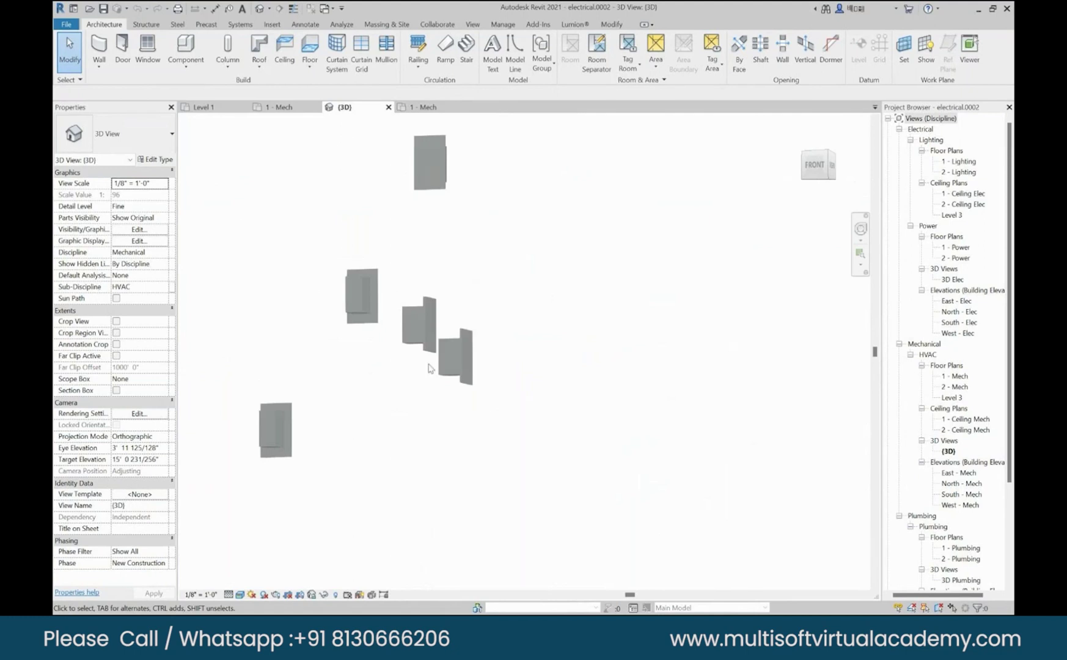
pyautogui.scroll(-10, 429, 368)
pyautogui.keyDown('shift'); pyautogui.moveTo(504, 317); pyautogui.dragTo(645, 193, button='middle'); pyautogui.keyUp('shift')
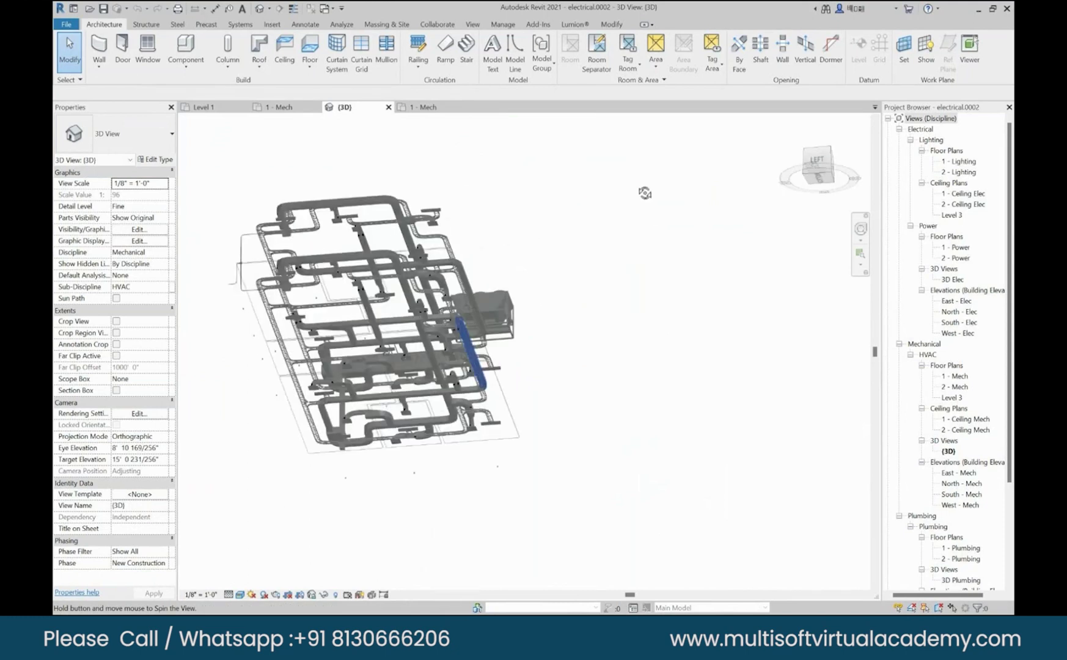
# Step: Examine the panelboard, the ladder cable trays leading from it and the conduit junction box in the 3D model
pyautogui.scroll(2, 315, 313)
pyautogui.keyDown('shift'); pyautogui.moveTo(316, 313); pyautogui.dragTo(421, 433, button='middle'); pyautogui.keyUp('shift')
pyautogui.scroll(2, 335, 400)
pyautogui.scroll(2, 371, 390)
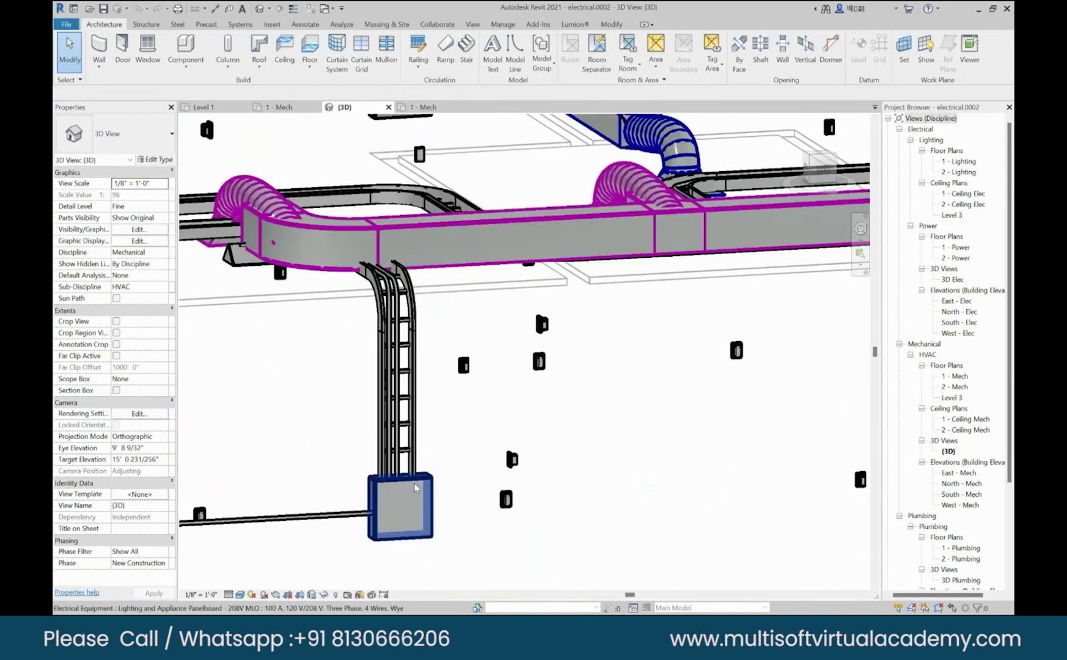
pyautogui.keyDown('shift'); pyautogui.moveTo(414, 488); pyautogui.dragTo(394, 548, button='middle'); pyautogui.keyUp('shift')
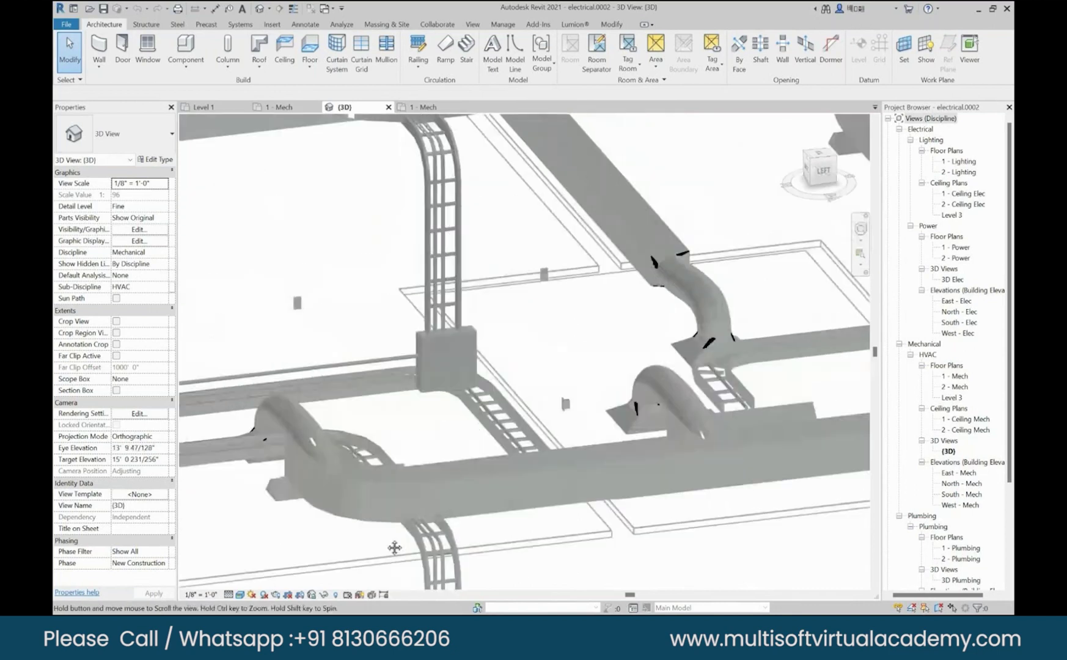
pyautogui.scroll(-2, 391, 526)
pyautogui.keyDown('shift'); pyautogui.moveTo(385, 481); pyautogui.dragTo(404, 503, button='middle'); pyautogui.keyUp('shift')
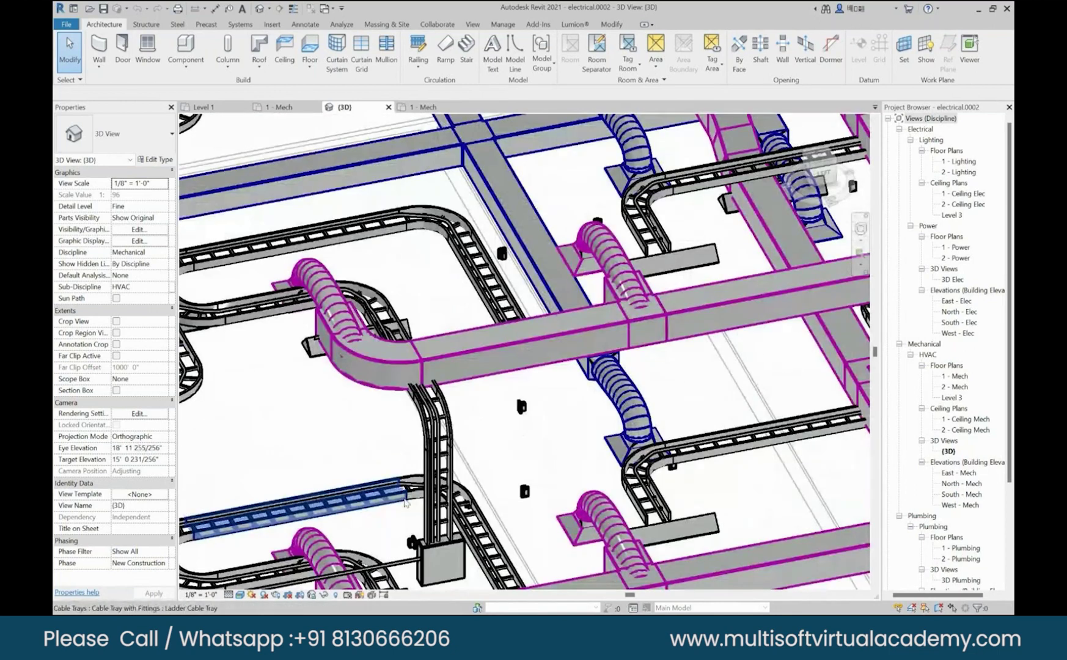
pyautogui.scroll(-3, 405, 502)
pyautogui.scroll(6, 342, 533)
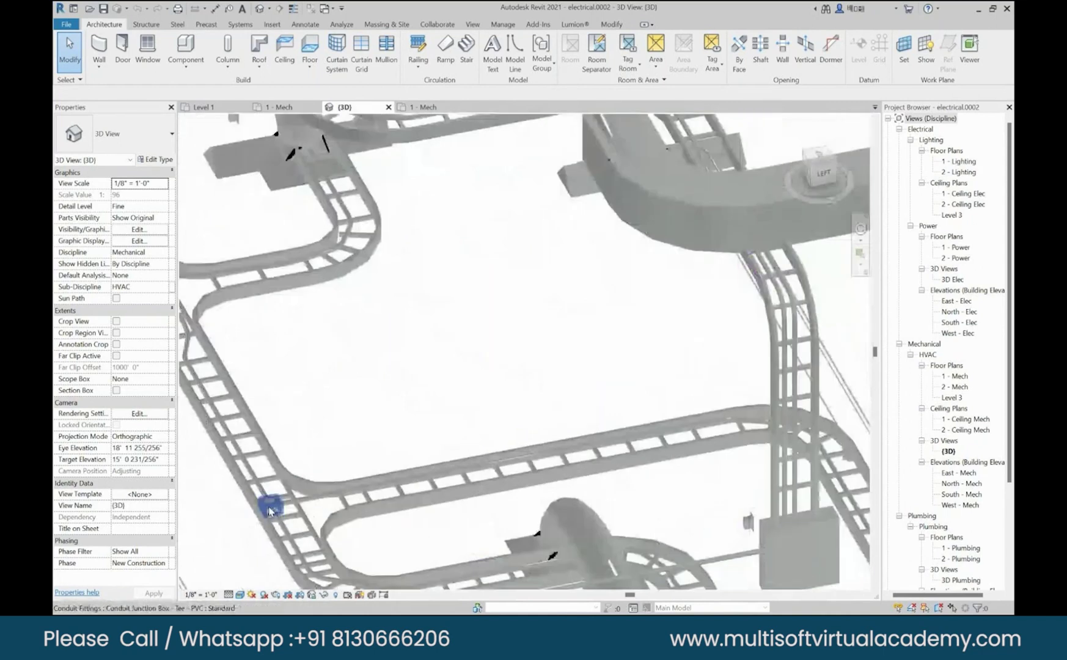
pyautogui.scroll(-8, 337, 504)
pyautogui.keyDown('shift'); pyautogui.moveTo(428, 492); pyautogui.dragTo(526, 452, button='middle'); pyautogui.keyUp('shift')
pyautogui.scroll(-5, 404, 486)
# Step: Examine the air-cooled screw chiller and its PVC pipe connections from several sides, briefly selecting the chiller
pyautogui.scroll(4, 594, 424)
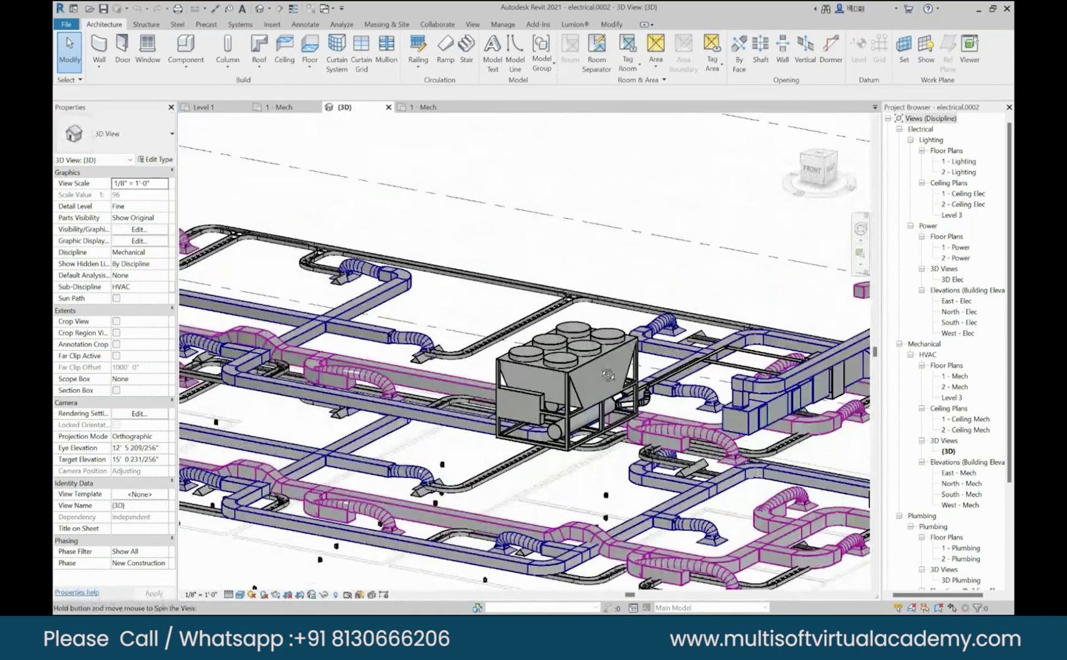
pyautogui.moveTo(609, 374)
pyautogui.keyDown('shift'); pyautogui.mouseDown(button='middle')
pyautogui.moveTo(552, 388)
pyautogui.moveTo(560, 500)
pyautogui.moveTo(667, 547)
pyautogui.moveTo(755, 558)
pyautogui.mouseUp(button='middle'); pyautogui.keyUp('shift')
pyautogui.moveTo(680, 441); pyautogui.dragTo(793, 502, button='middle')
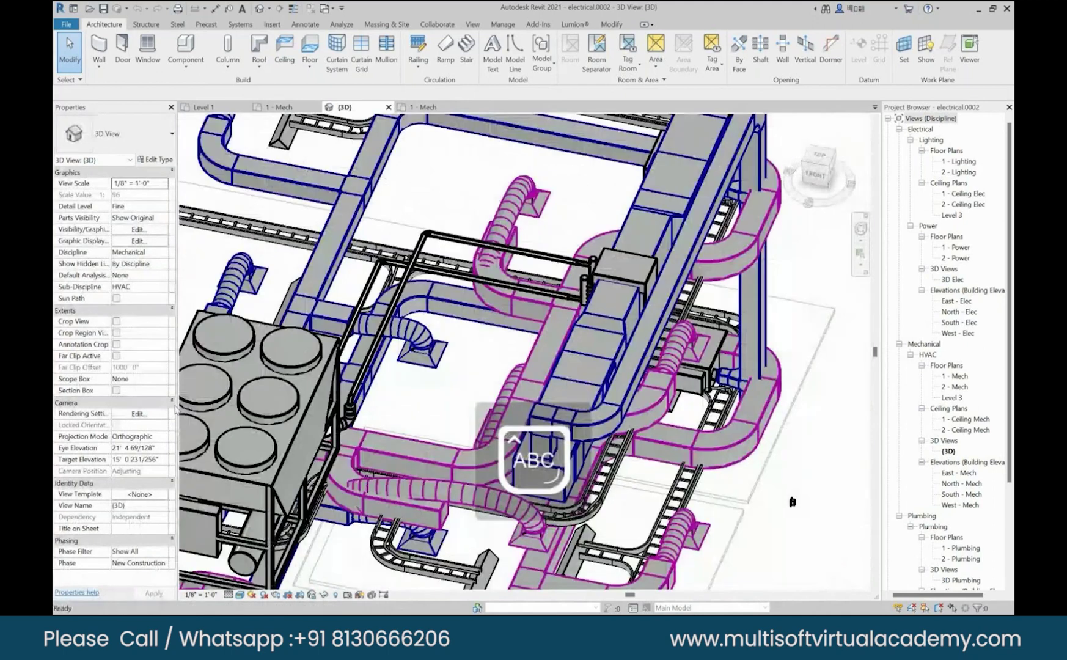
pyautogui.scroll(-5, 247, 467)
pyautogui.scroll(10, 757, 316)
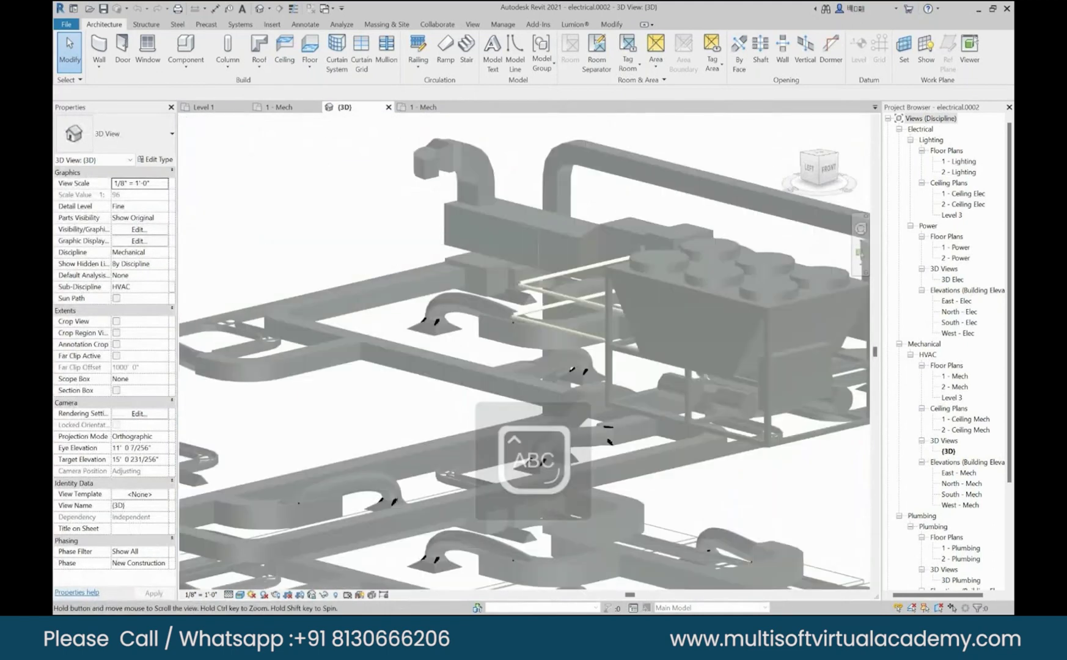
pyautogui.moveTo(757, 316); pyautogui.dragTo(408, 364, button='middle')
pyautogui.click(408, 365)
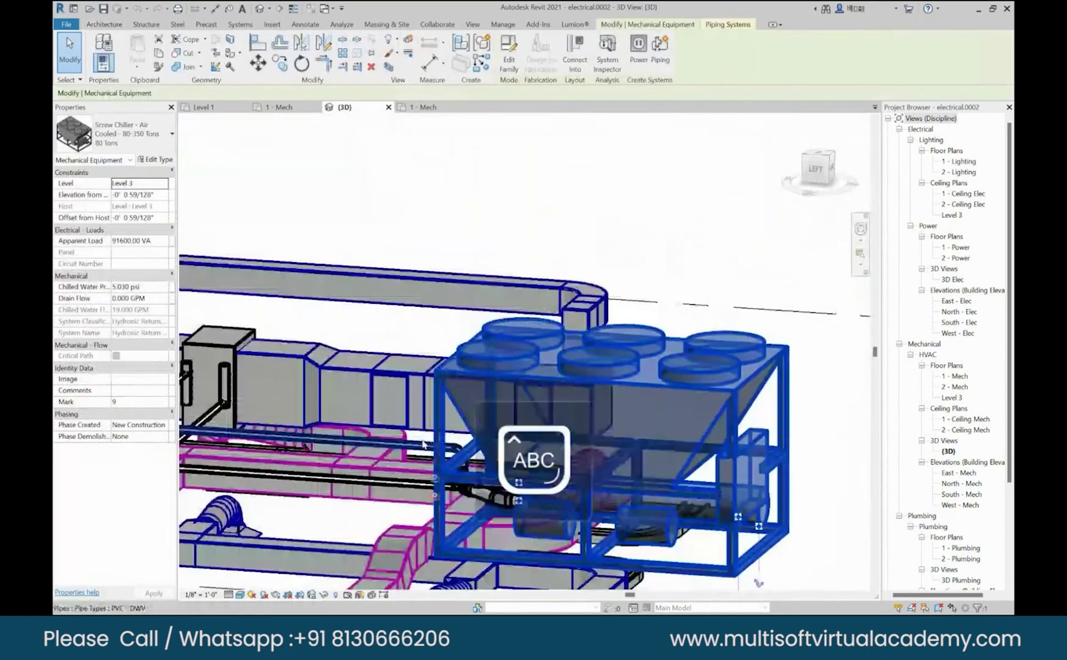
pyautogui.scroll(-5, 424, 445)
pyautogui.press('Escape')
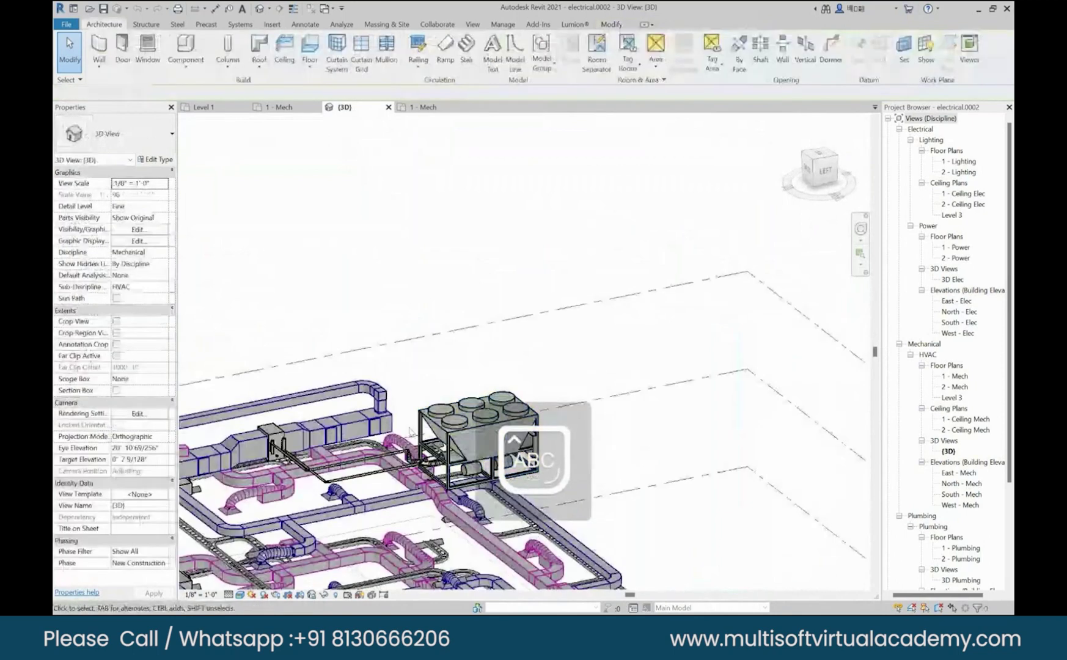
pyautogui.scroll(5, 446, 462)
pyautogui.scroll(3, 446, 462)
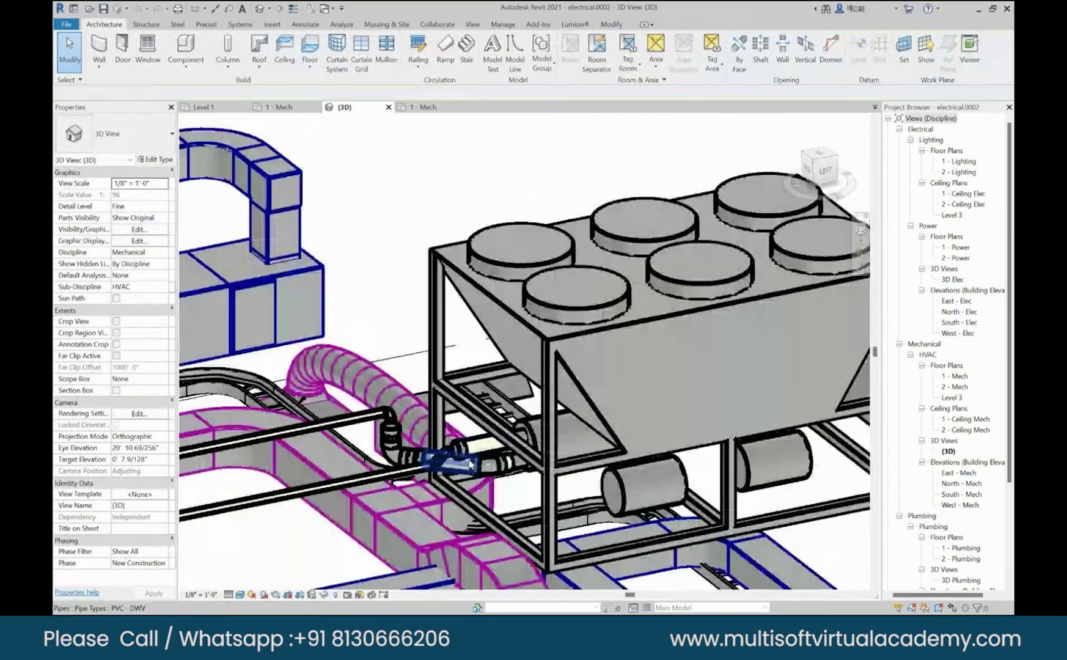
pyautogui.scroll(3, 471, 465)
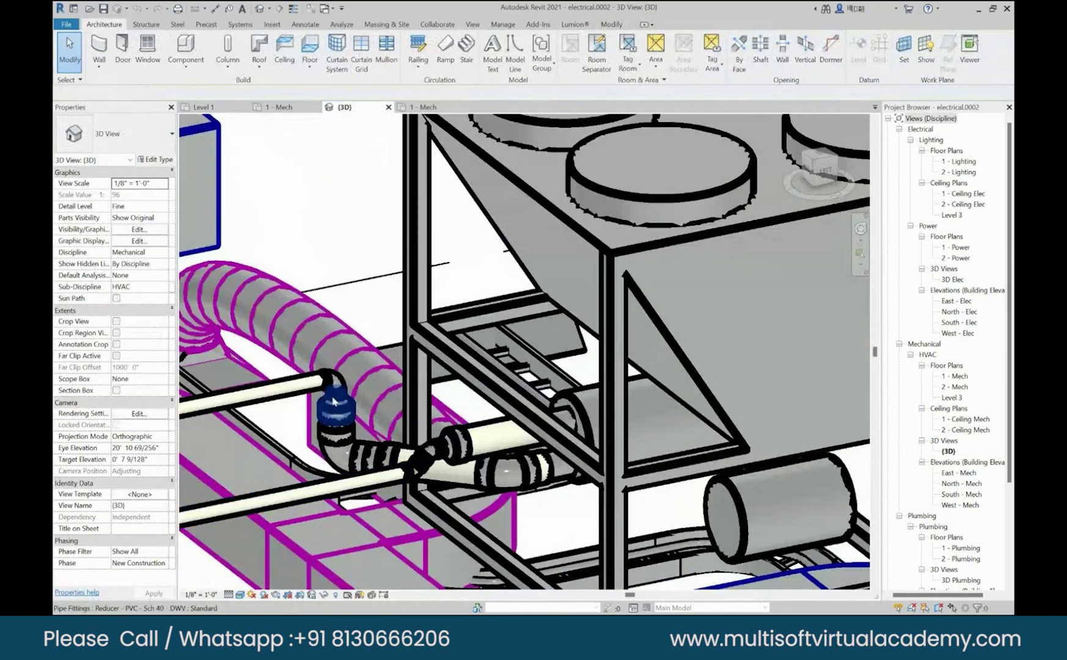
# Step: Examine the rooftop air-handling duct run and the supply and return branches around it from several angles
pyautogui.scroll(-5, 333, 402)
pyautogui.keyDown('shift'); pyautogui.moveTo(333, 401); pyautogui.dragTo(357, 405, button='middle'); pyautogui.keyUp('shift')
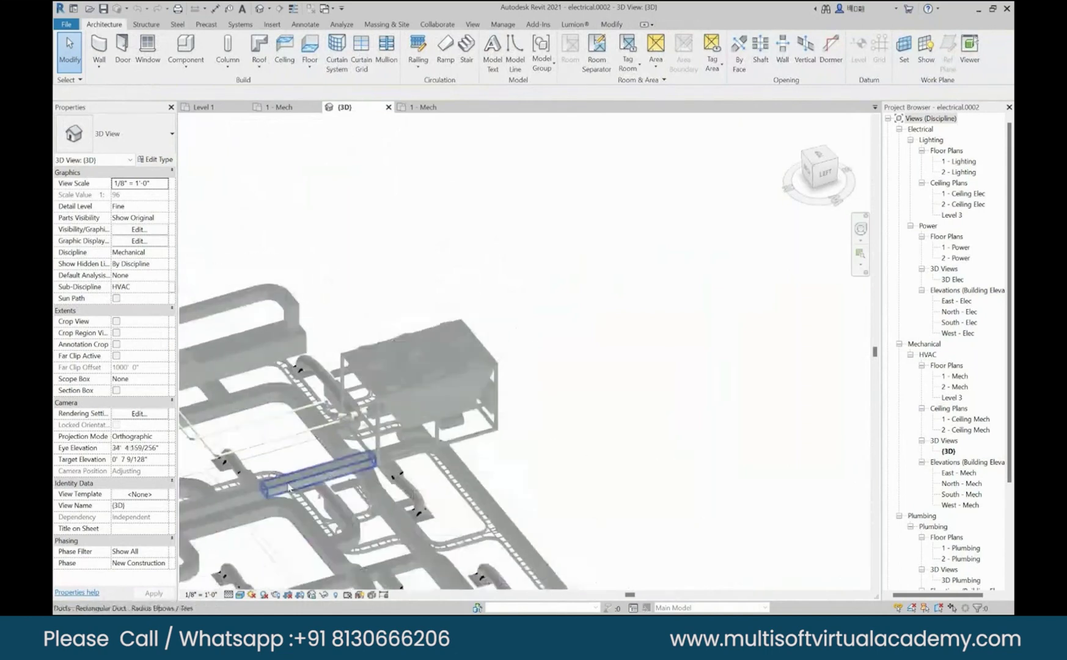
pyautogui.moveTo(289, 488); pyautogui.dragTo(519, 361, button='middle')
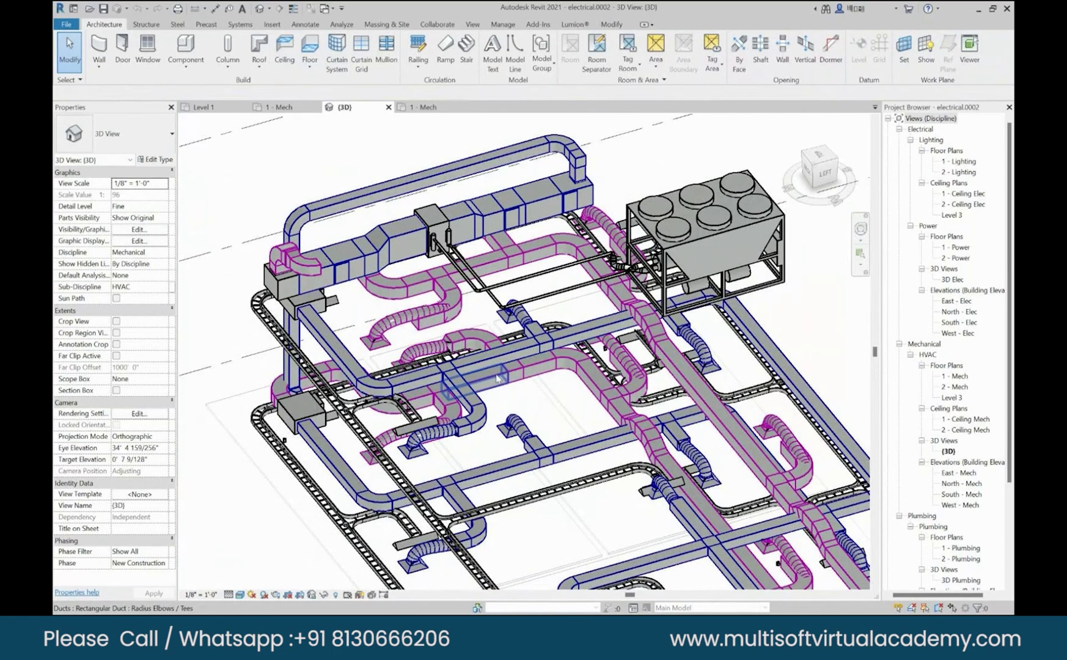
pyautogui.moveTo(497, 379); pyautogui.dragTo(432, 436, button='middle')
pyautogui.scroll(2, 354, 318)
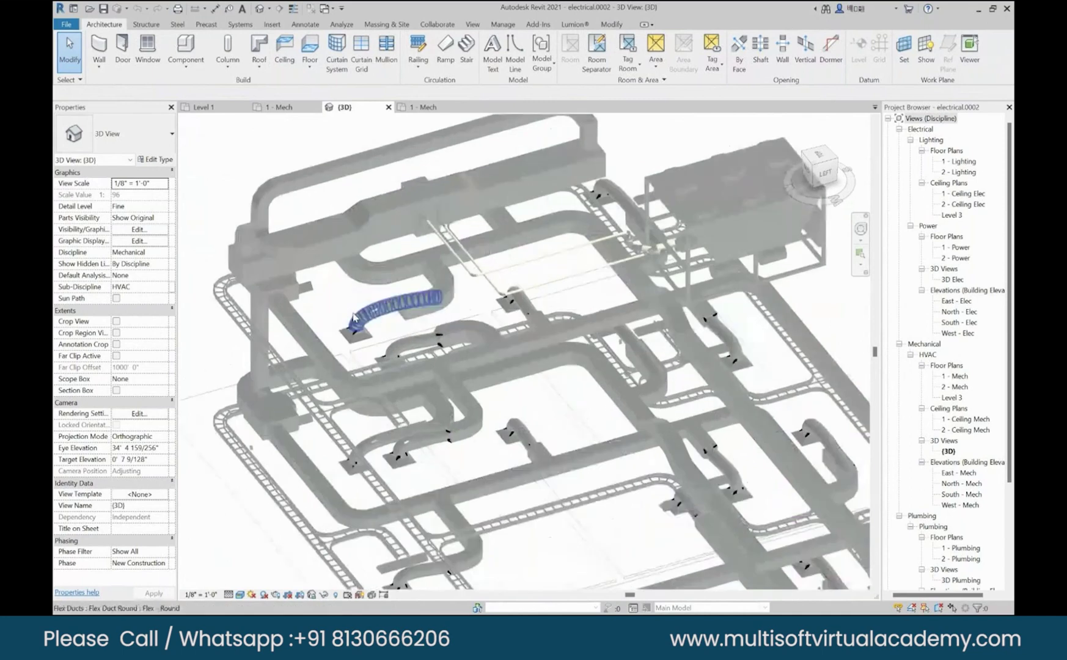
pyautogui.scroll(3, 354, 318)
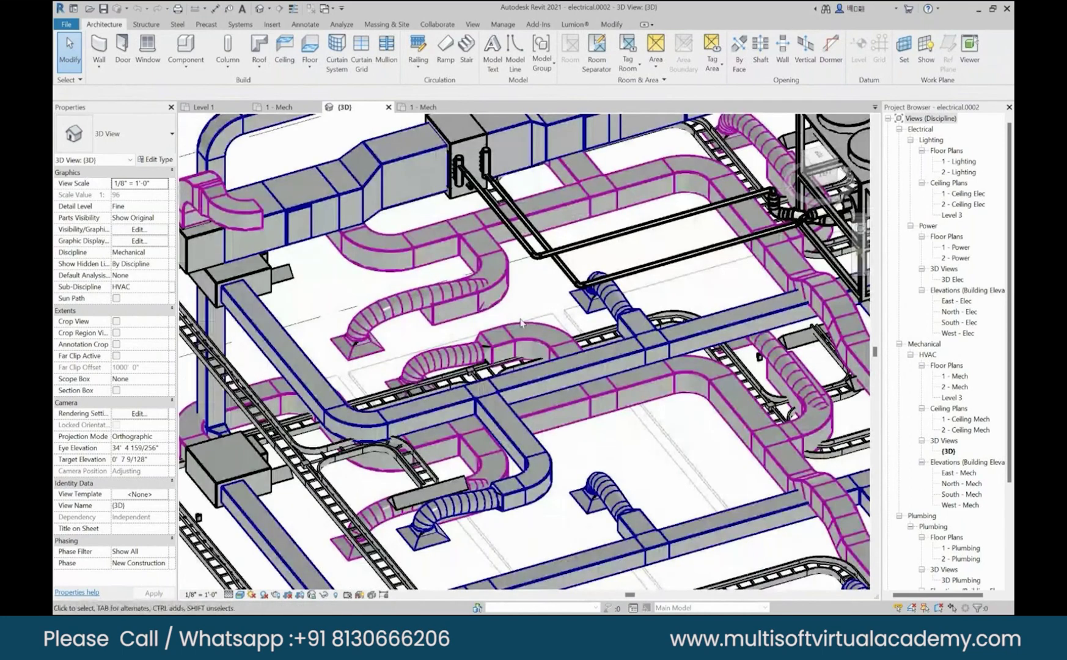
pyautogui.scroll(-5, 521, 323)
pyautogui.keyDown('shift'); pyautogui.moveTo(520, 323); pyautogui.dragTo(507, 304, button='middle'); pyautogui.keyUp('shift')
pyautogui.scroll(2, 328, 264)
pyautogui.moveTo(421, 354); pyautogui.dragTo(426, 283, button='middle')
# Step: Select the AHU bag filter in the rooftop duct run and shift it slightly, to about 5 inches above Level 3
pyautogui.click(427, 282)
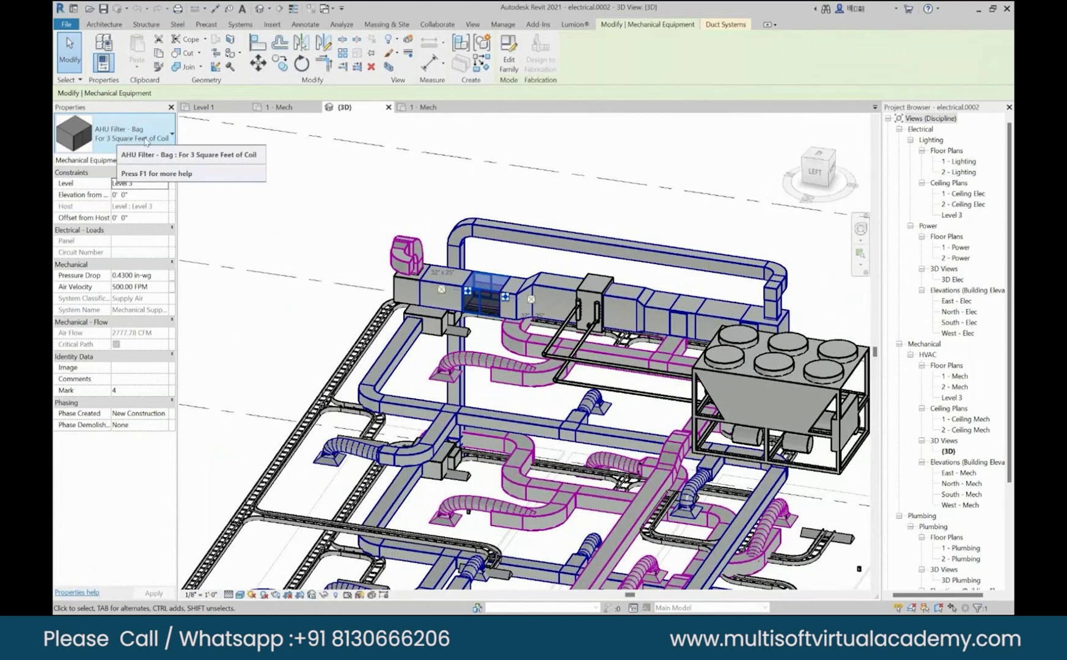
pyautogui.scroll(3, 503, 300)
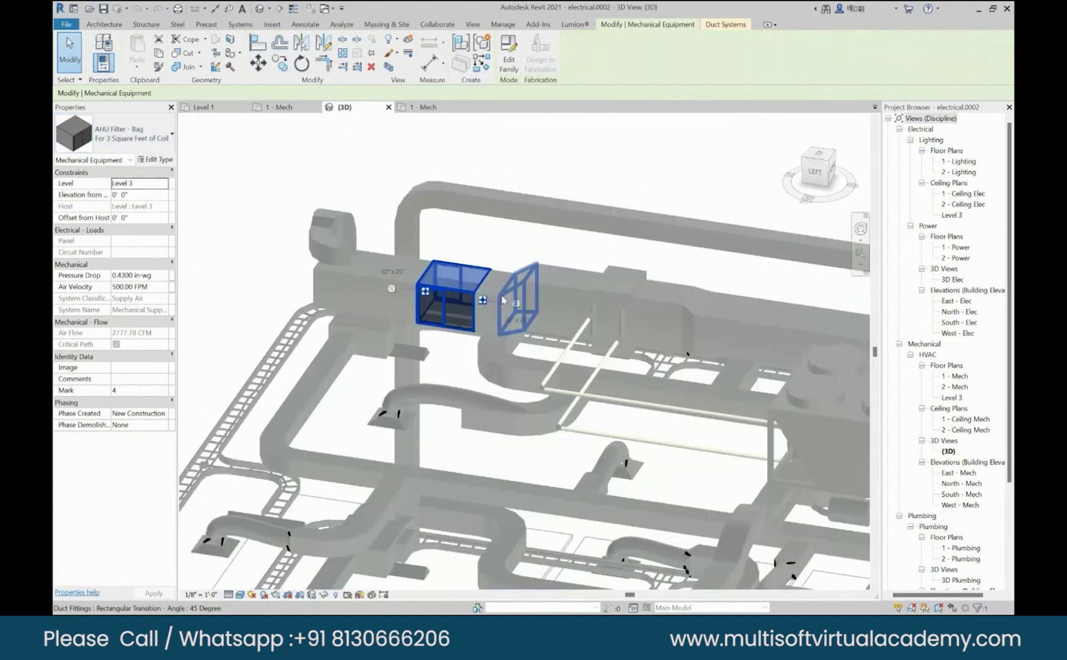
pyautogui.moveTo(490, 297); pyautogui.dragTo(479, 287)
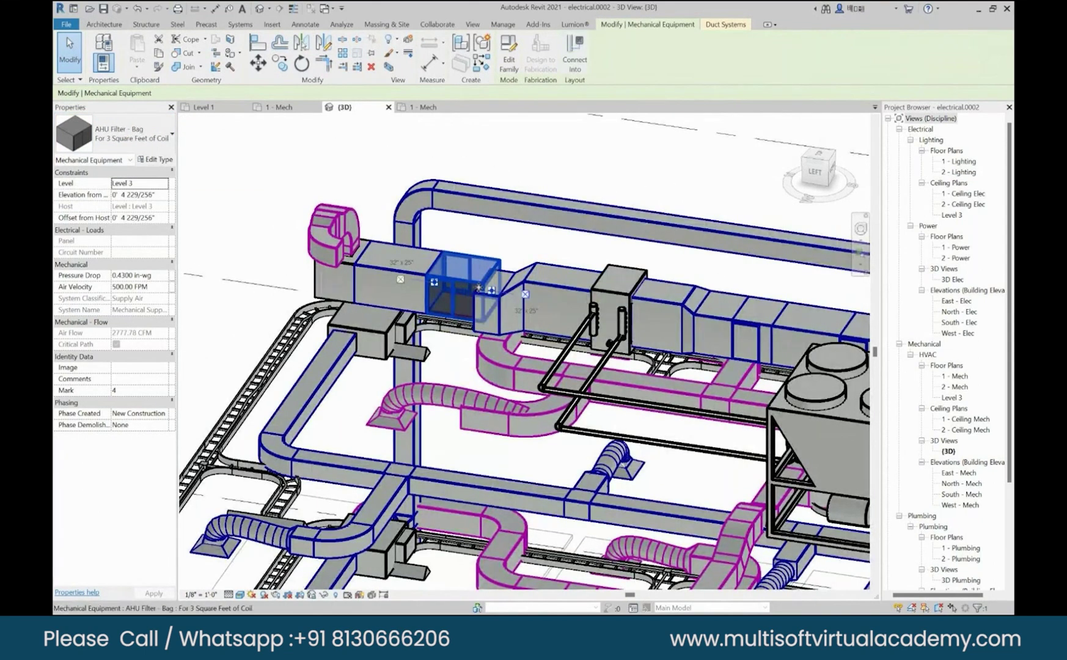
# Step: Inspect the transition and duct beside the filter, and select the indoor refrigerant AHU coil to examine its pipe connections
pyautogui.click(511, 296)
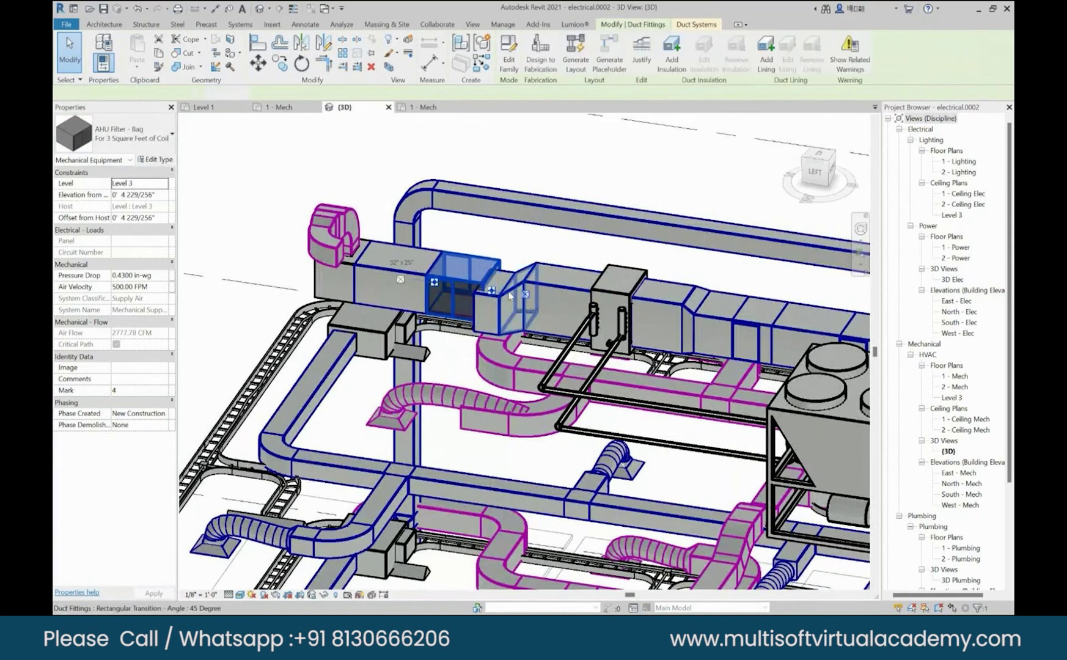
pyautogui.press('Delete')
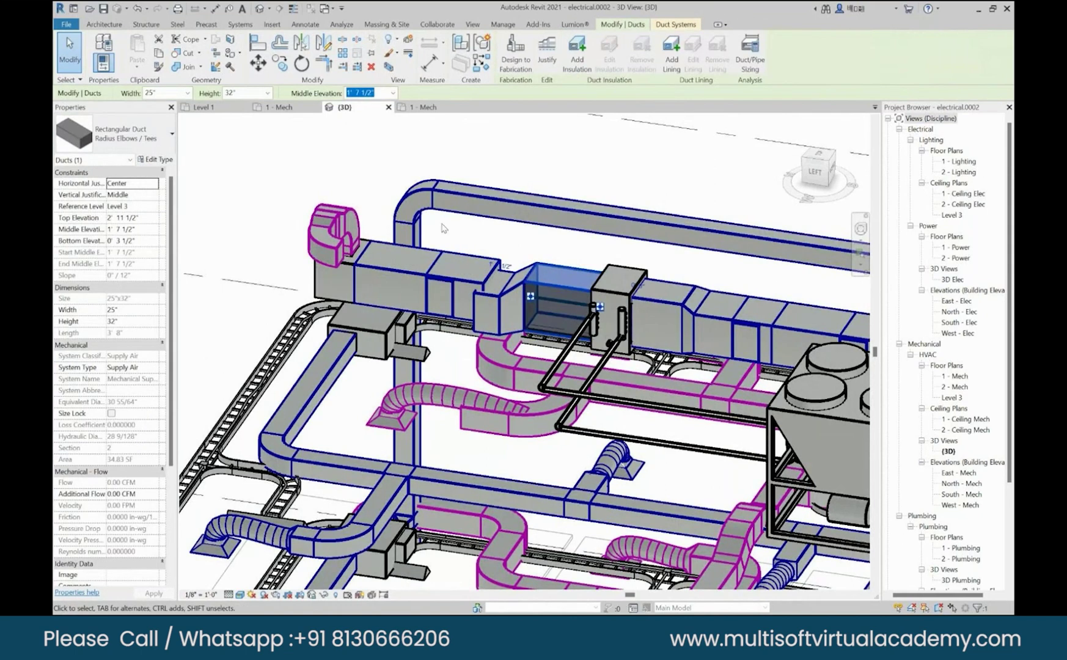
pyautogui.click(613, 297)
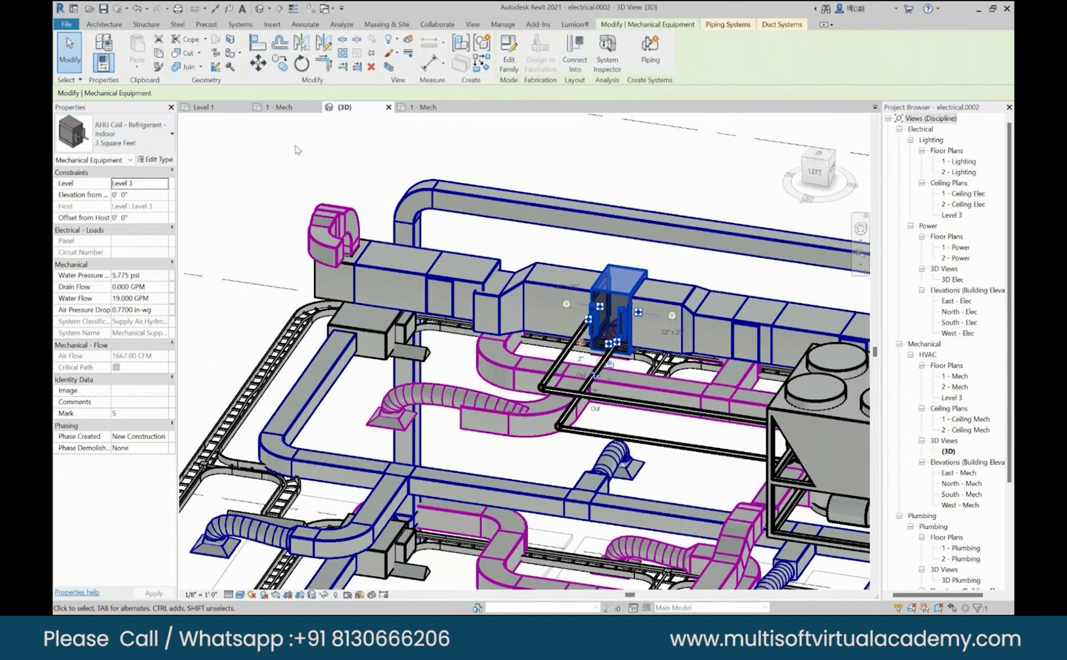
pyautogui.scroll(5, 581, 315)
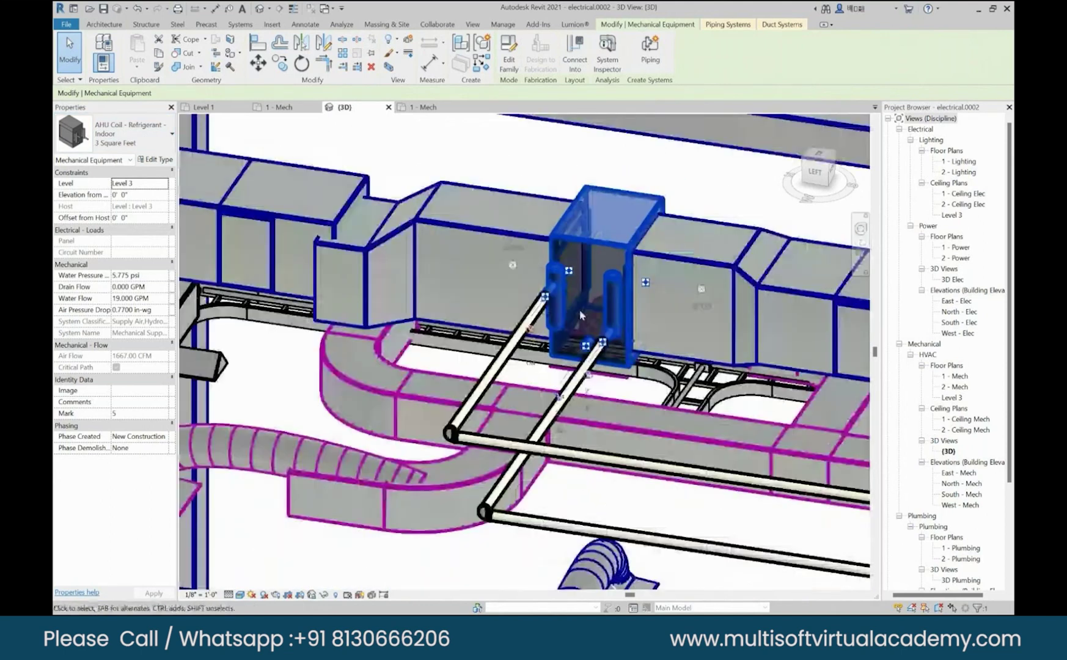
pyautogui.scroll(-2, 599, 315)
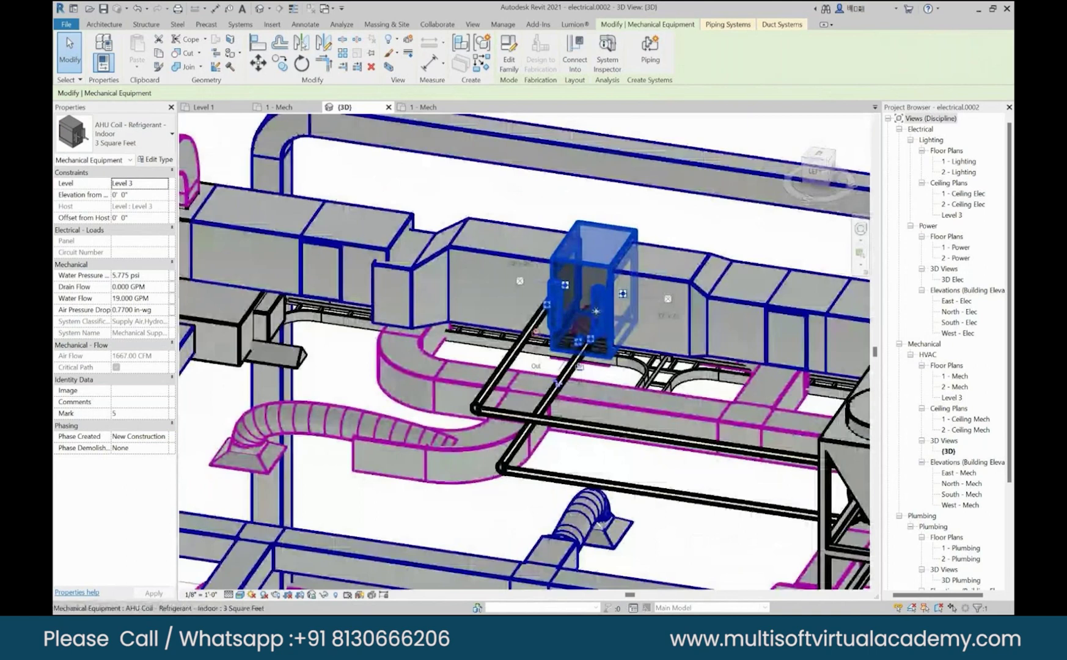
pyautogui.scroll(-2, 596, 311)
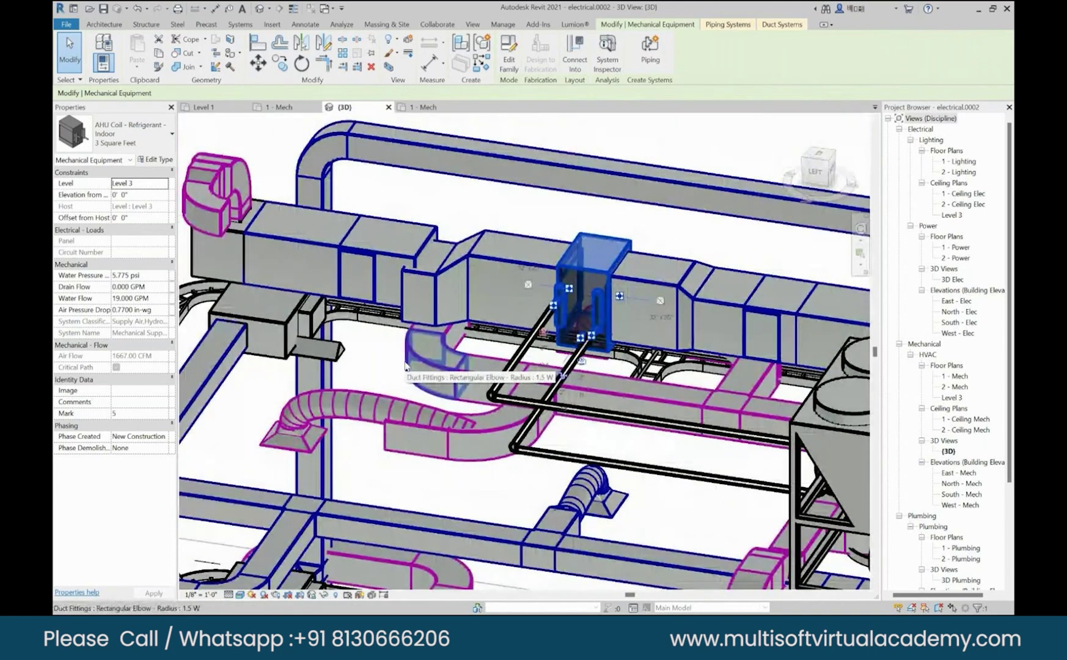
pyautogui.moveTo(645, 283); pyautogui.dragTo(547, 283, button='middle')
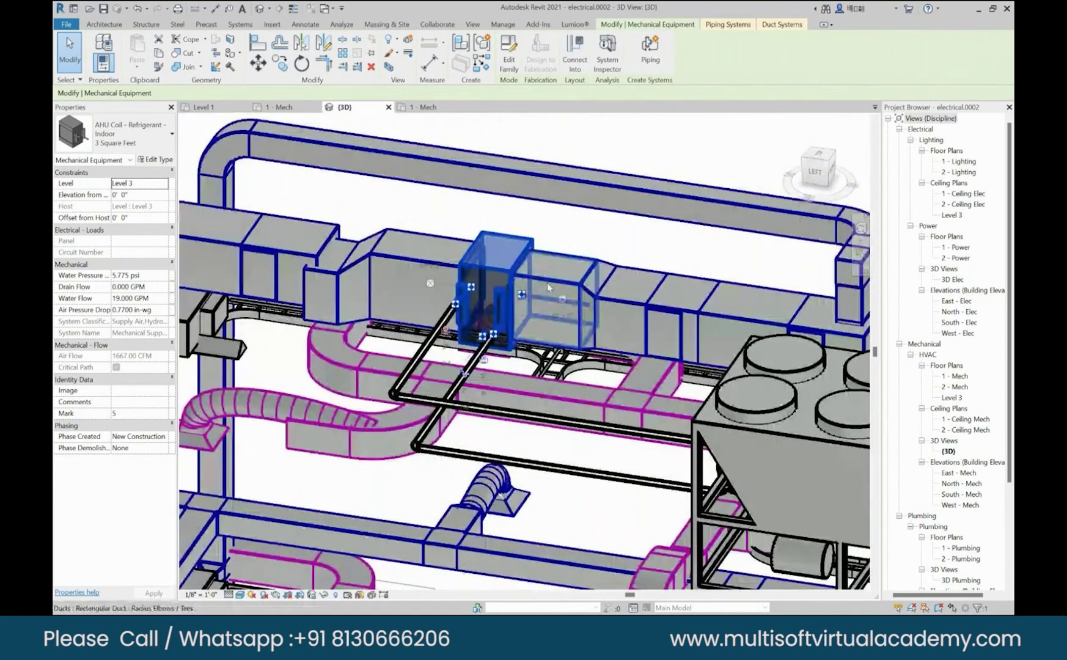
# Step: Select the large AHU inspection module beyond the coil and examine it and its neighbouring ducts up close
pyautogui.click(547, 283)
pyautogui.moveTo(521, 272); pyautogui.dragTo(687, 317)
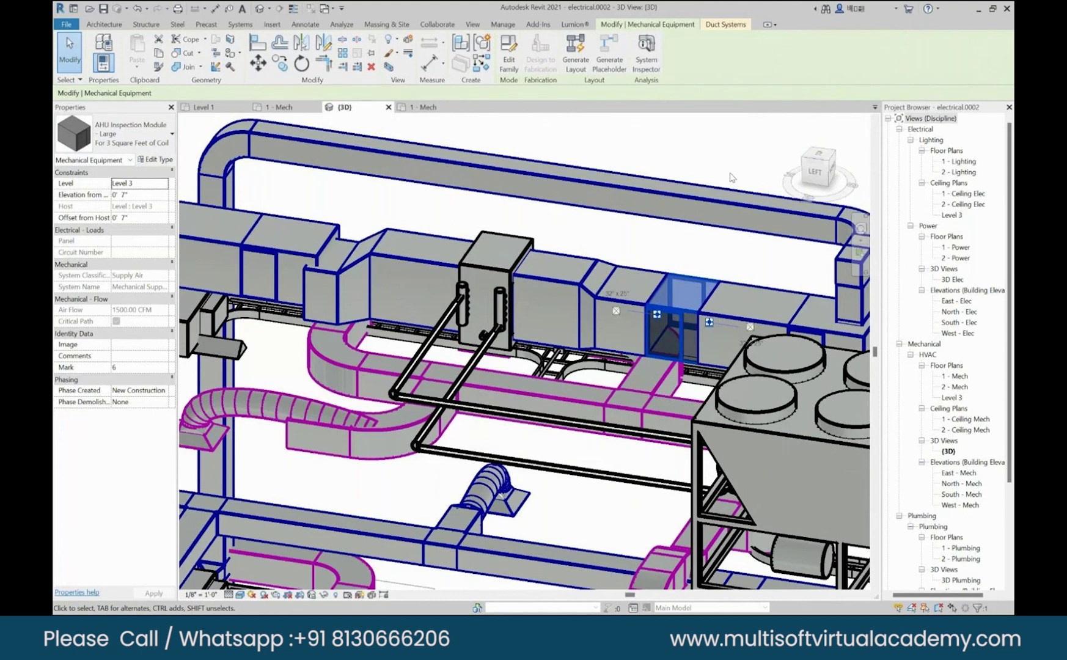
pyautogui.scroll(5, 678, 311)
pyautogui.keyDown('shift'); pyautogui.moveTo(679, 312); pyautogui.dragTo(550, 342, button='middle'); pyautogui.keyUp('shift')
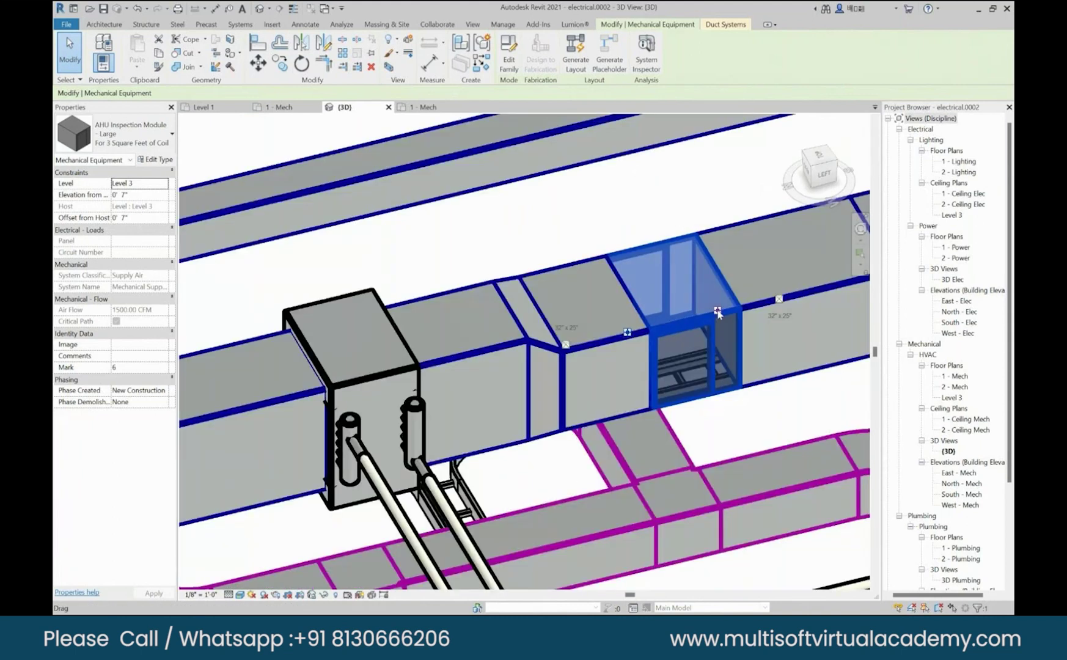
pyautogui.scroll(3, 361, 430)
pyautogui.moveTo(360, 430); pyautogui.dragTo(411, 399)
# Step: Select the front-discharge-up AHU fan module at the end of the duct run and examine its position in the assembly
pyautogui.click(565, 384)
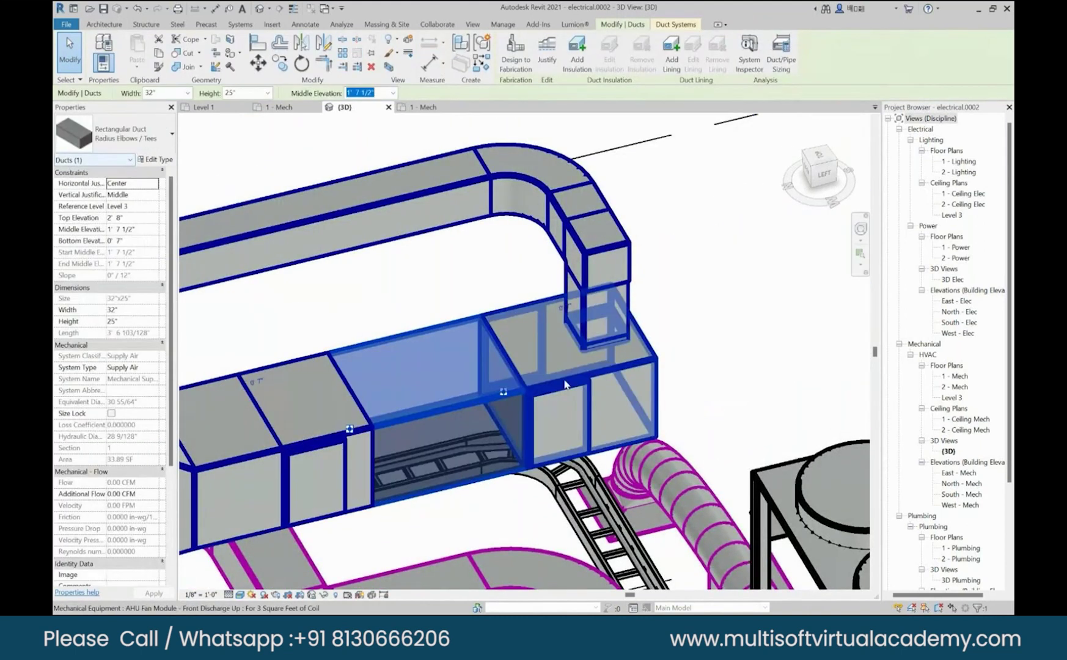
pyautogui.click(628, 400)
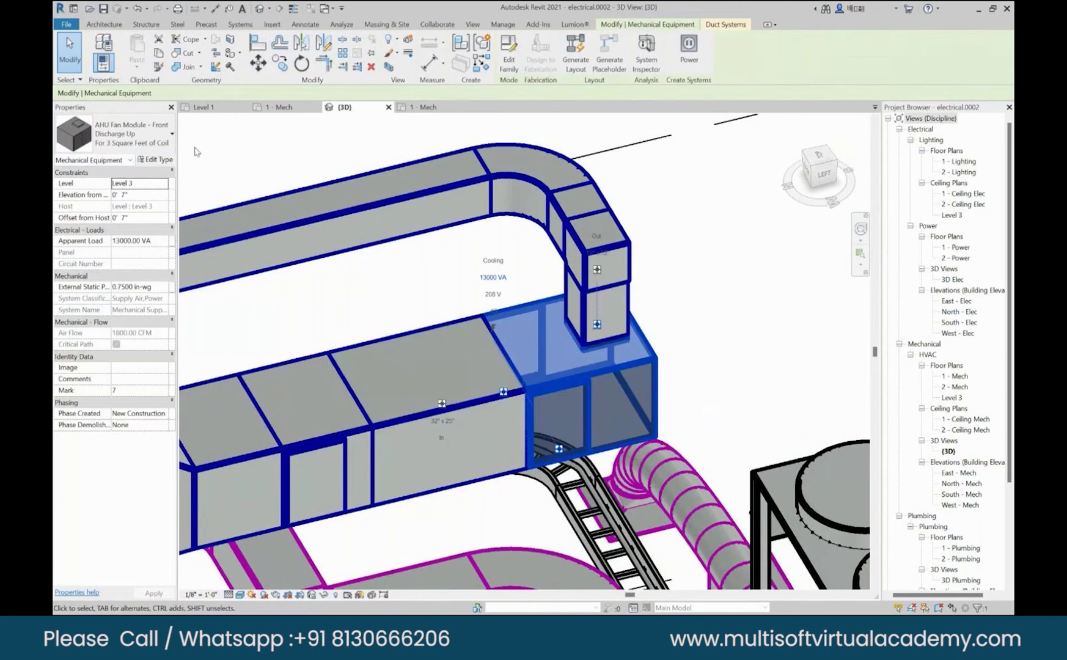
pyautogui.scroll(-2, 552, 378)
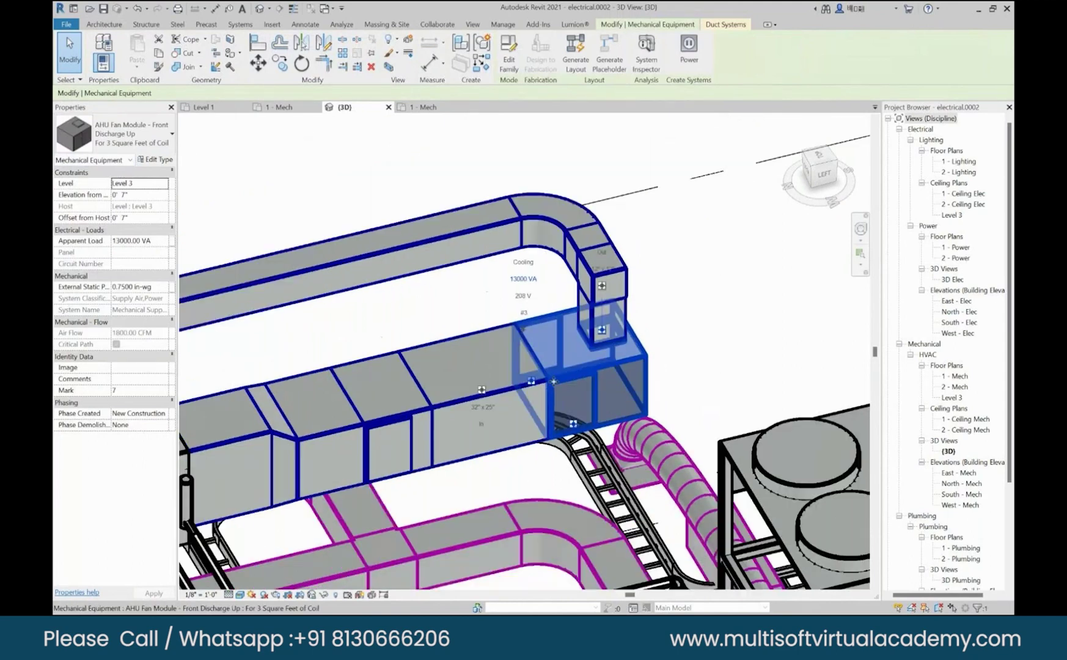
pyautogui.scroll(-3, 554, 382)
pyautogui.moveTo(553, 381); pyautogui.dragTo(465, 418, button='middle')
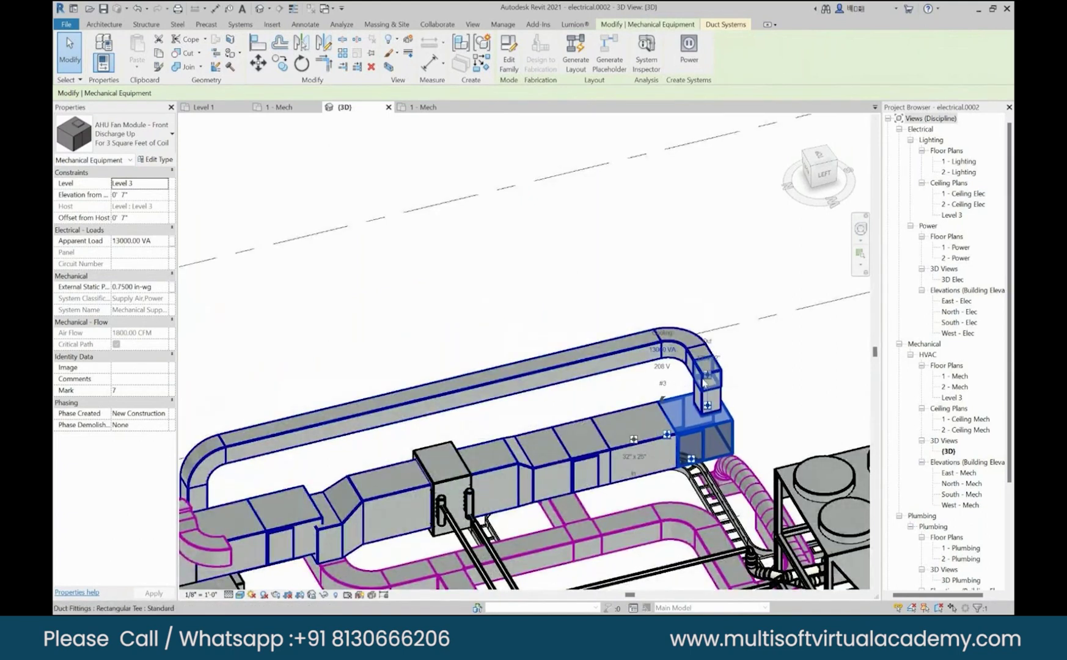
# Step: Orbit to the back of the model and select the Level 2 parallel fan-powered VAV unit to check its properties
pyautogui.scroll(-2, 704, 384)
pyautogui.keyDown('shift'); pyautogui.moveTo(426, 389); pyautogui.dragTo(782, 413, button='middle'); pyautogui.keyUp('shift')
pyautogui.moveTo(736, 498); pyautogui.dragTo(329, 315, button='middle')
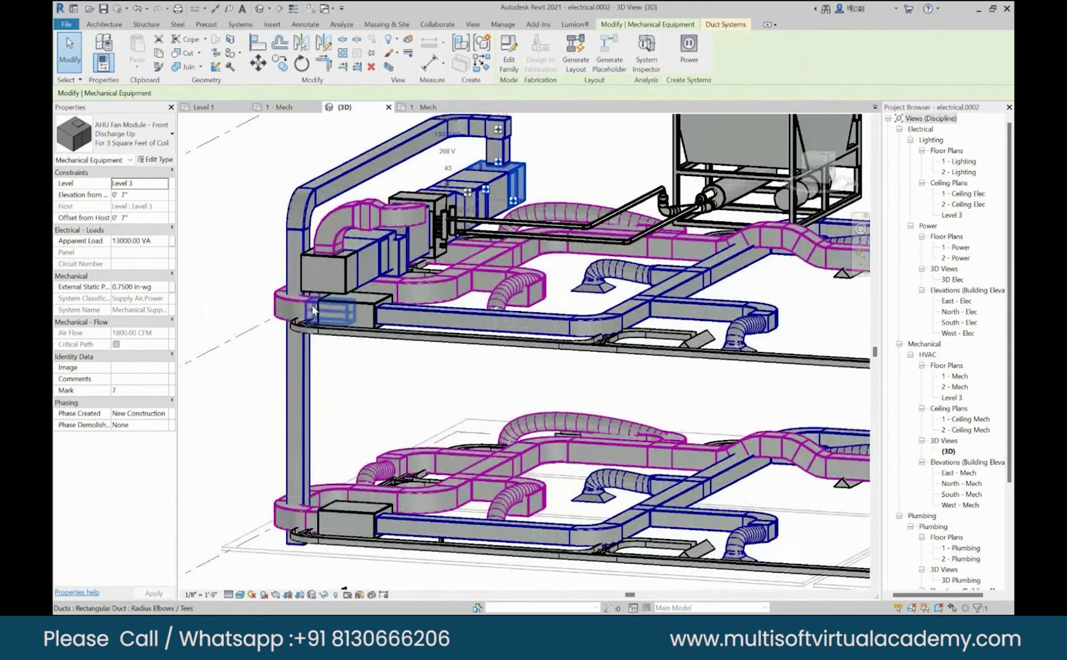
pyautogui.click(339, 313)
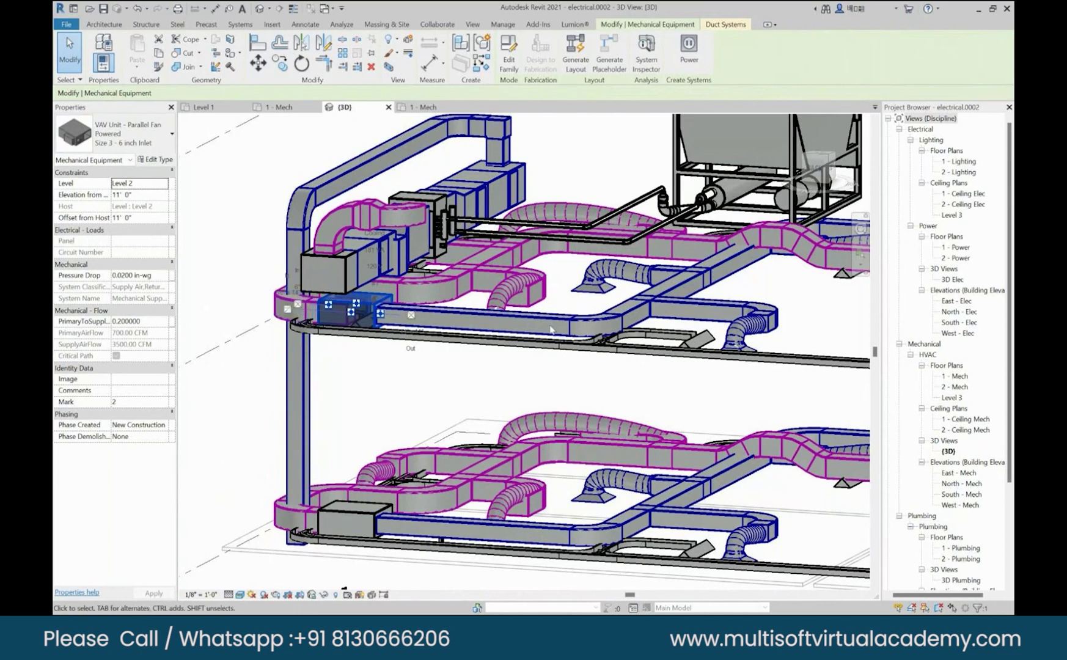
# Step: Inspect the 24 x 24 supply diffusers on the Level 2 branch ducts and compare both duct levels
pyautogui.scroll(2, 695, 340)
pyautogui.scroll(4, 563, 358)
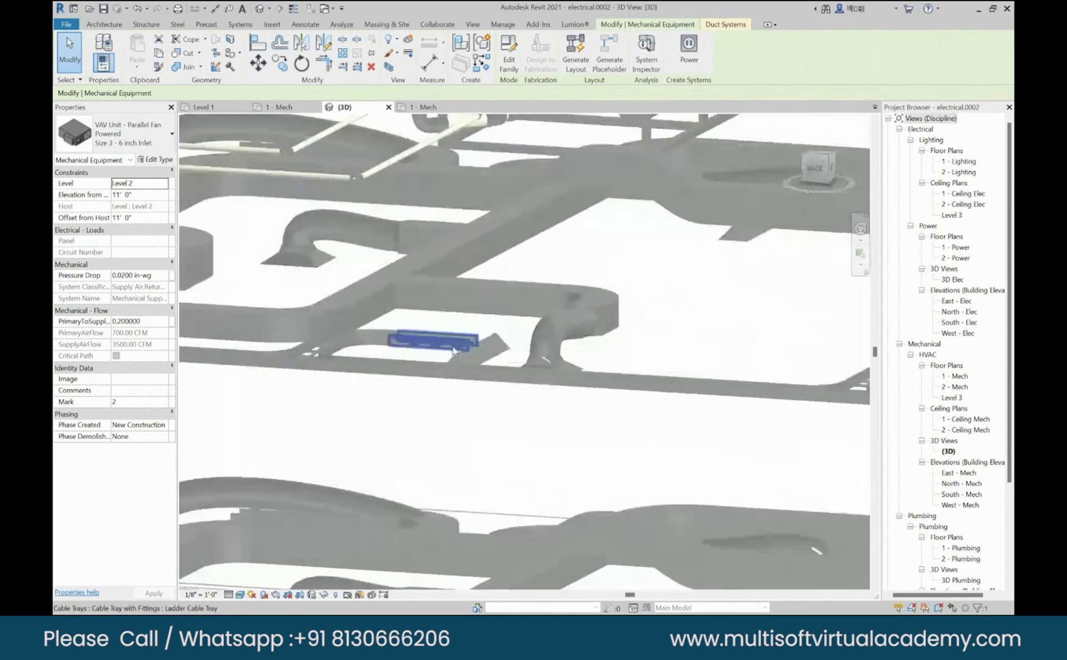
pyautogui.click(563, 362)
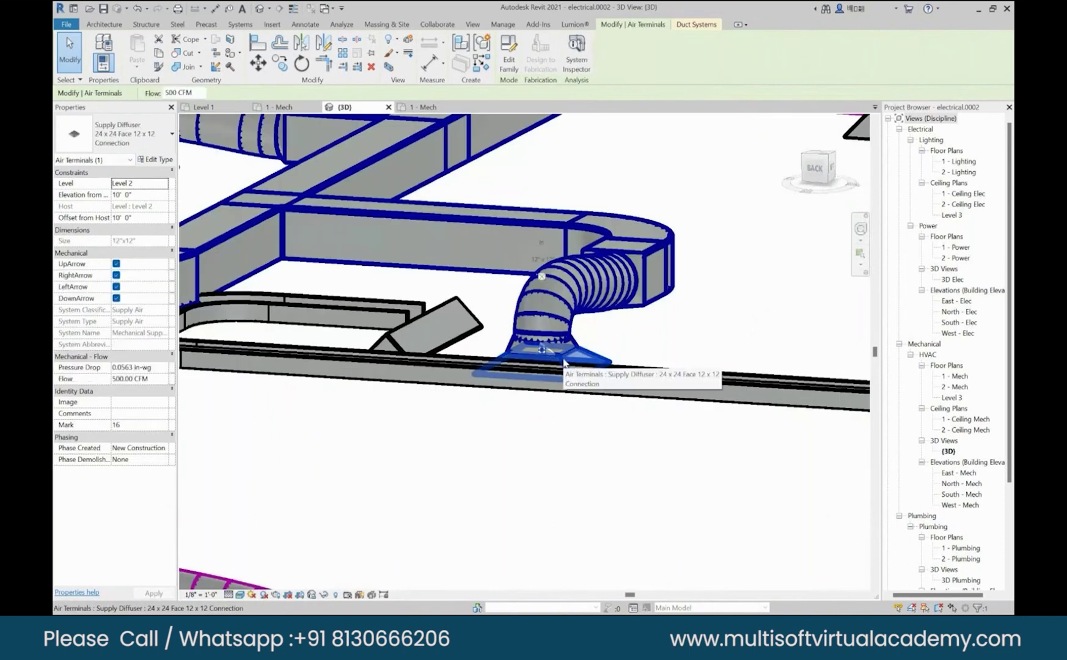
pyautogui.moveTo(564, 362); pyautogui.dragTo(561, 466, button='middle')
pyautogui.scroll(-2, 293, 345)
pyautogui.scroll(-2, 293, 350)
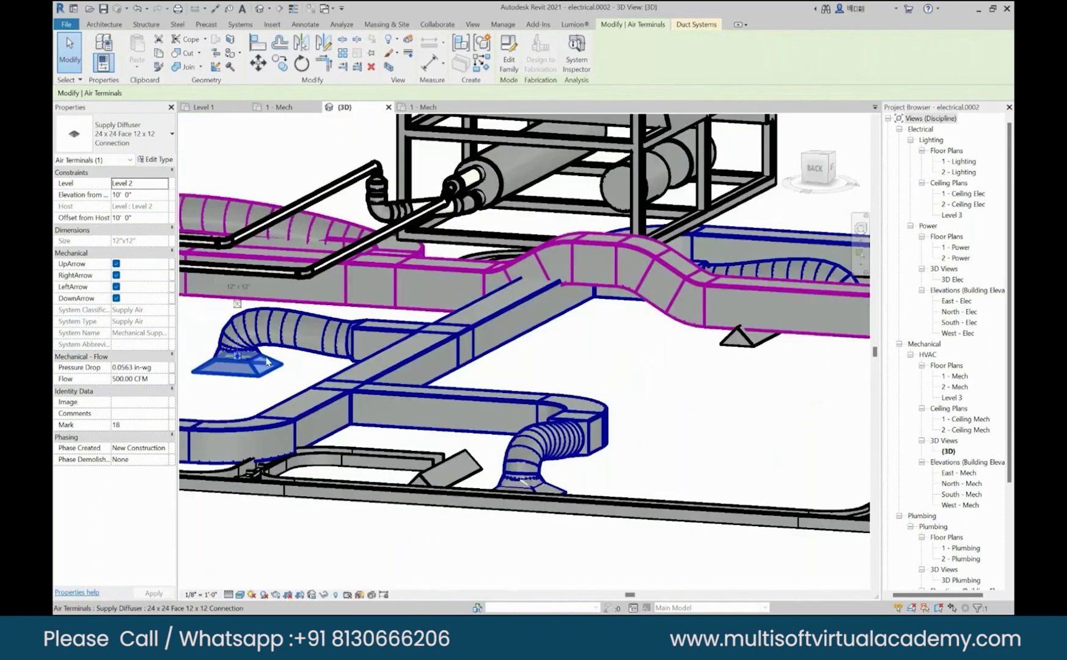
pyautogui.moveTo(294, 349); pyautogui.dragTo(571, 378, button='middle')
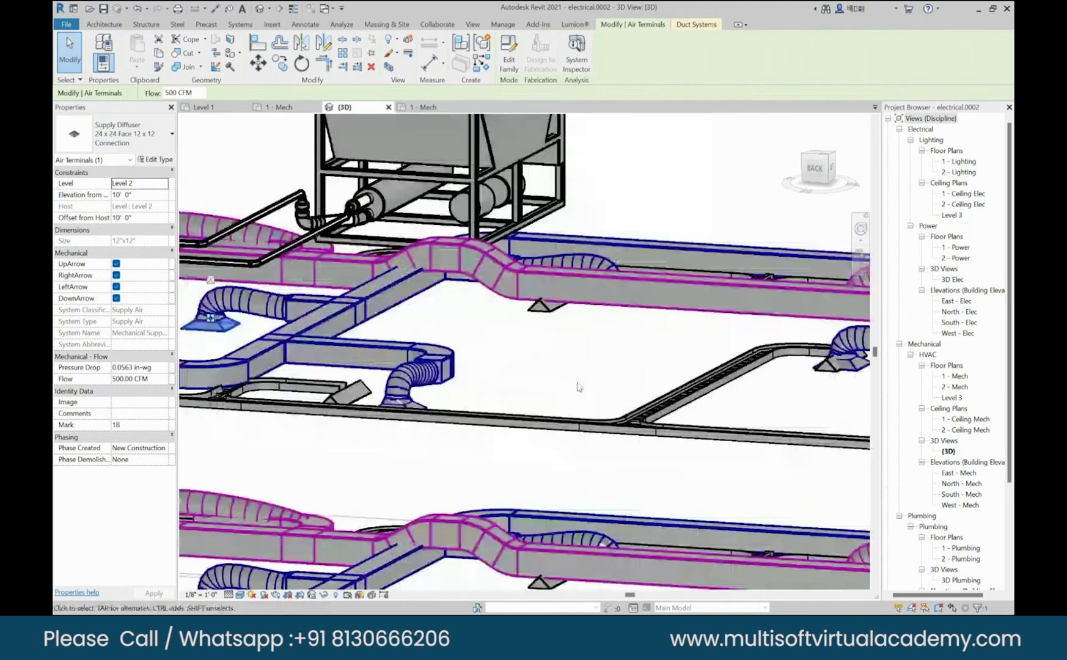
pyautogui.scroll(-3, 578, 386)
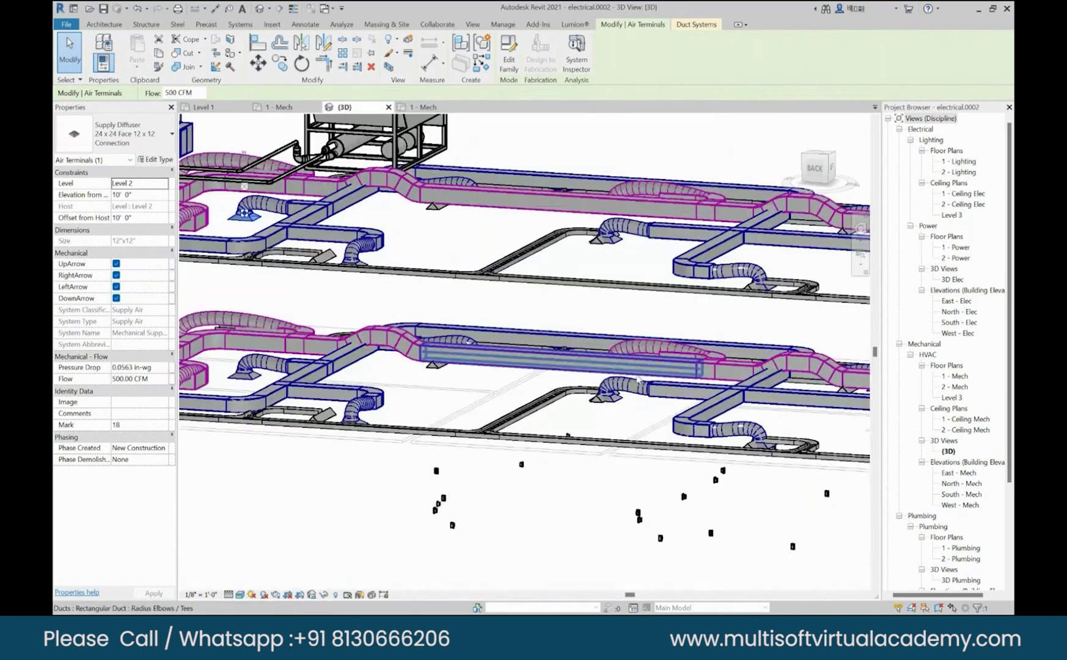
# Step: Check the round flex duct on the Level 1 return line, clear the selection and view the whole model
pyautogui.click(657, 351)
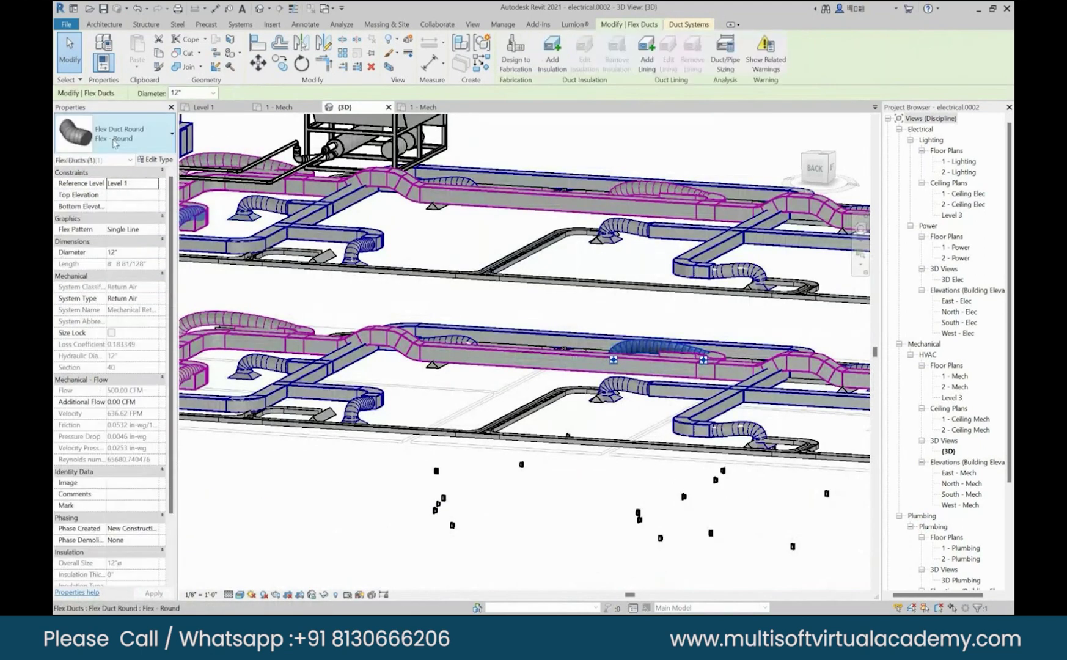
pyautogui.click(450, 357)
pyautogui.scroll(-3, 371, 268)
pyautogui.keyDown('shift'); pyautogui.moveTo(371, 268); pyautogui.dragTo(340, 361, button='middle'); pyautogui.keyUp('shift')
pyautogui.press('Escape')
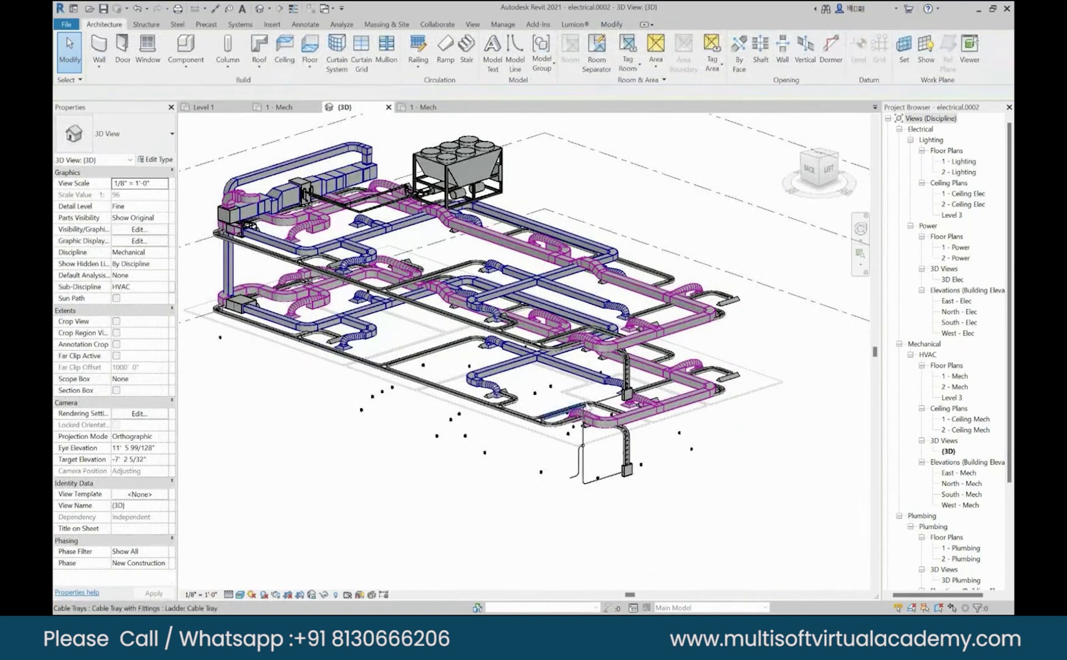
# Step: Switch to File Explorer and look through the project files in the Downloads and Desktop folders
pyautogui.moveTo(663, 615)
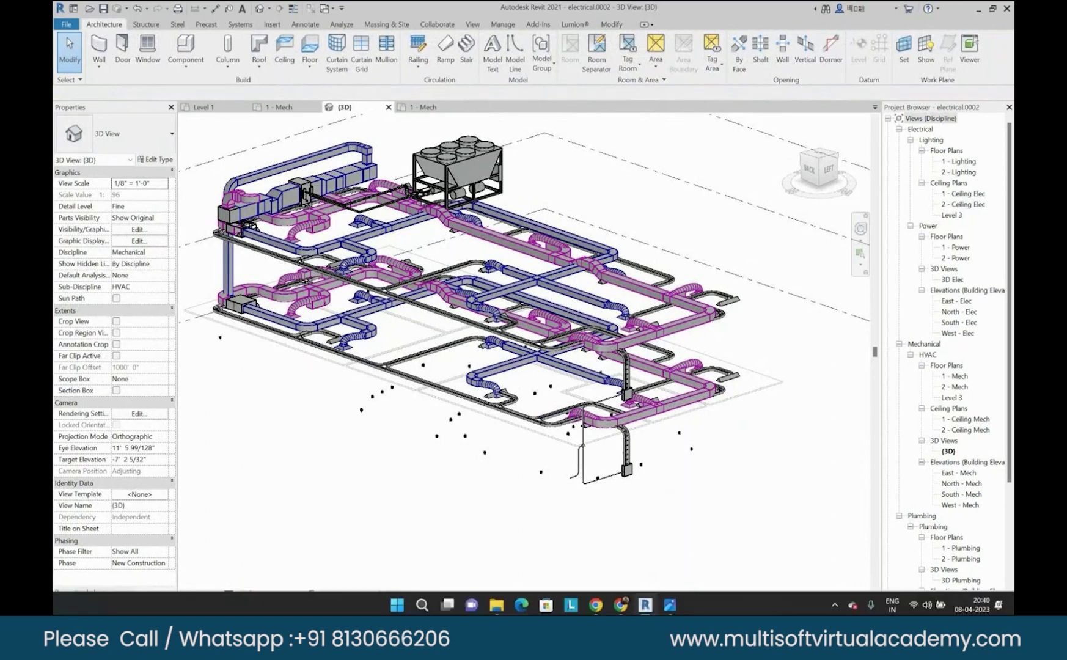
pyautogui.click(496, 605)
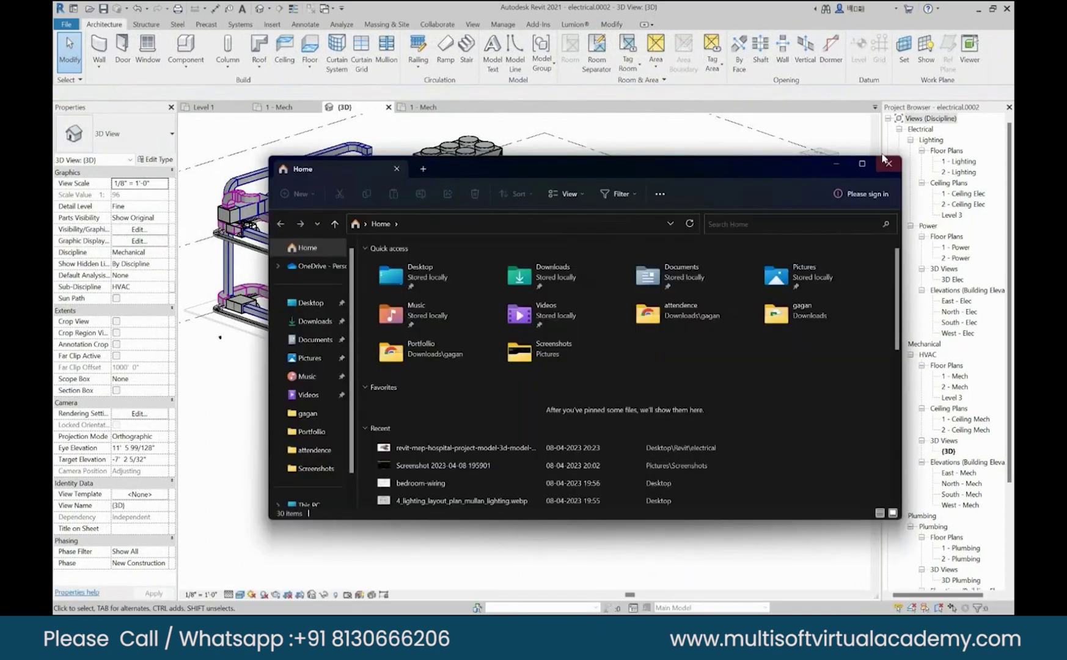
pyautogui.click(314, 321)
pyautogui.scroll(-2, 458, 371)
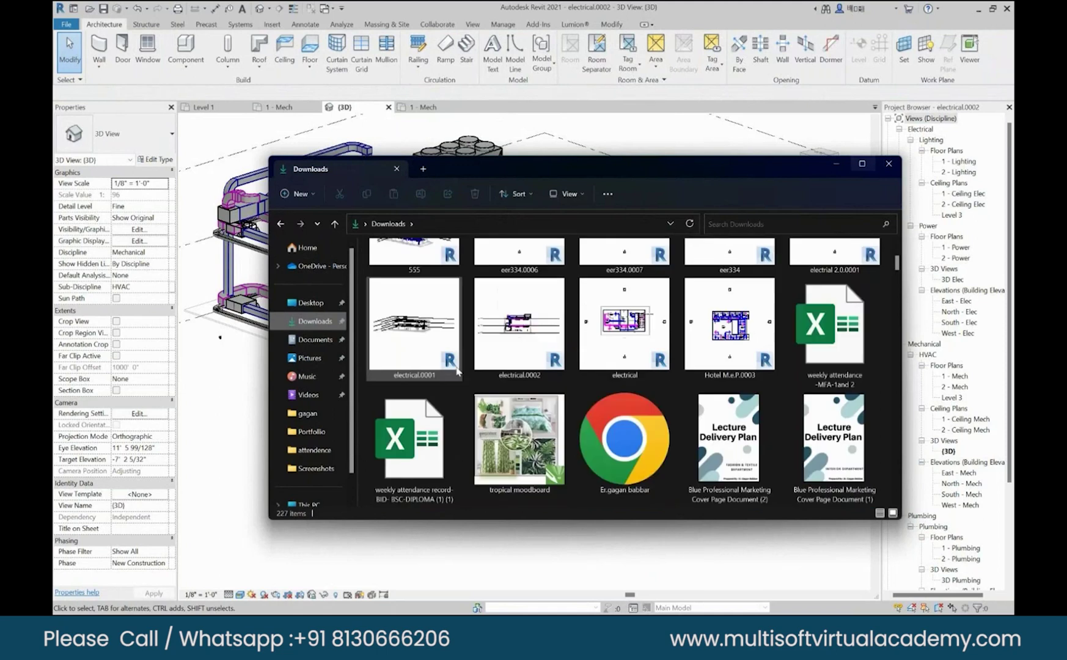
pyautogui.scroll(2, 417, 340)
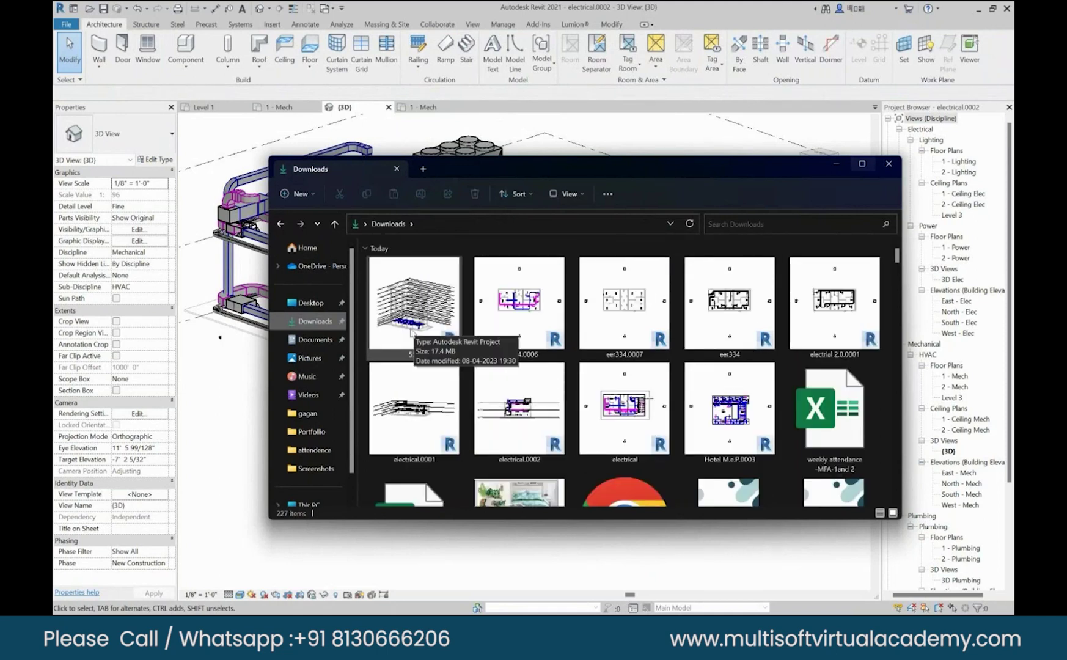
pyautogui.click(311, 303)
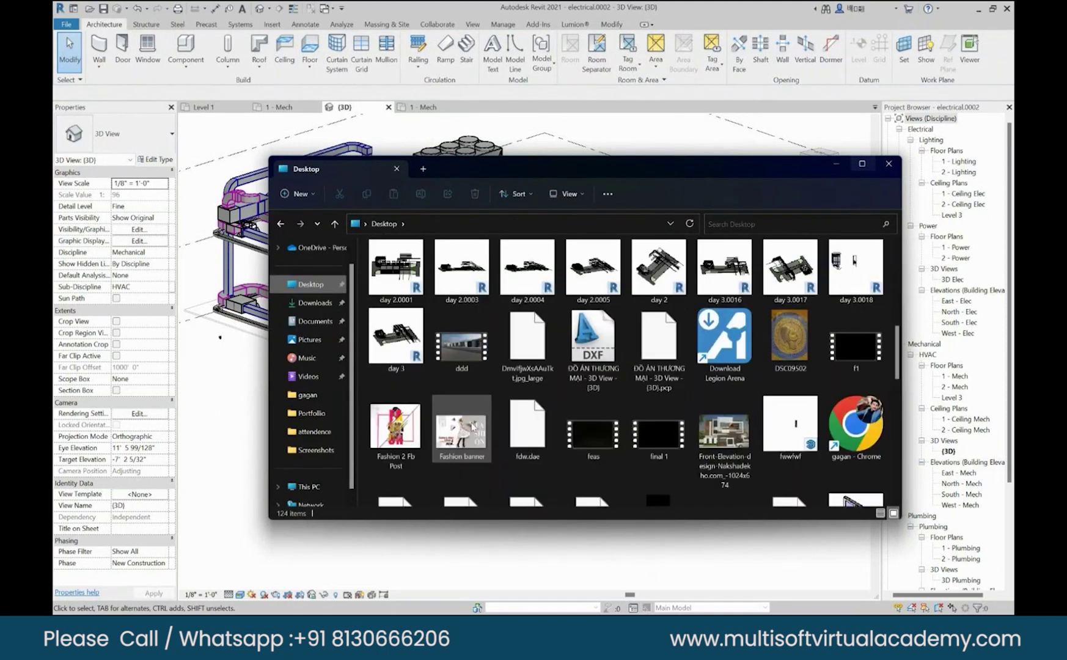
pyautogui.scroll(6, 474, 426)
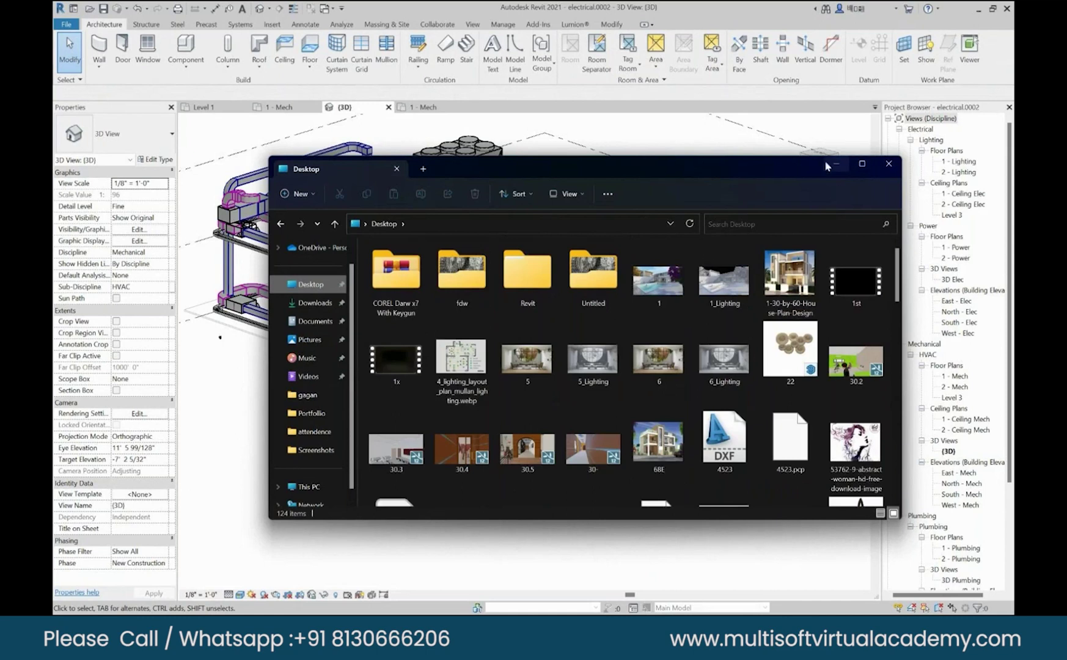
# Step: Minimize the Desktop folder window, search the system for REVIT and launch another session of Revit 2021
pyautogui.click(832, 163)
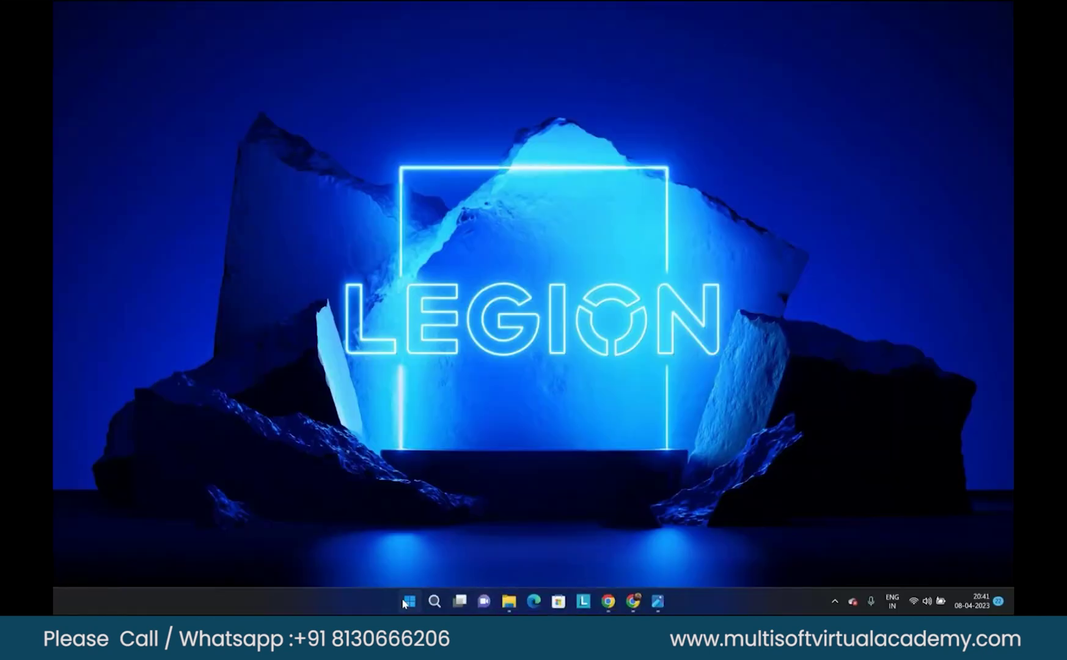
pyautogui.click(410, 602)
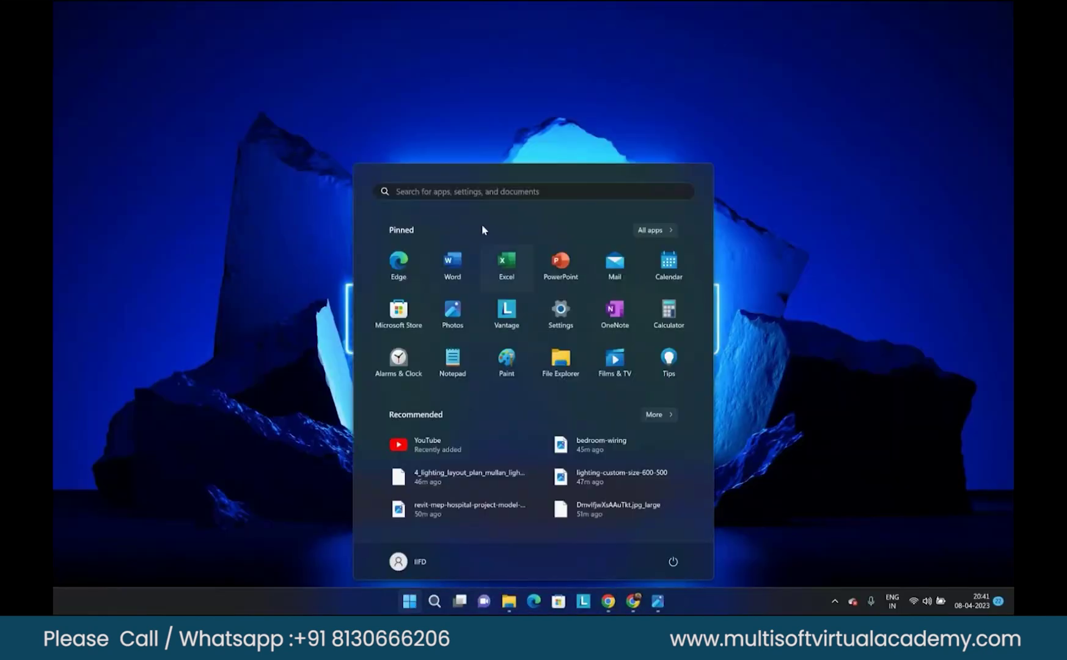
pyautogui.write('REVIT')
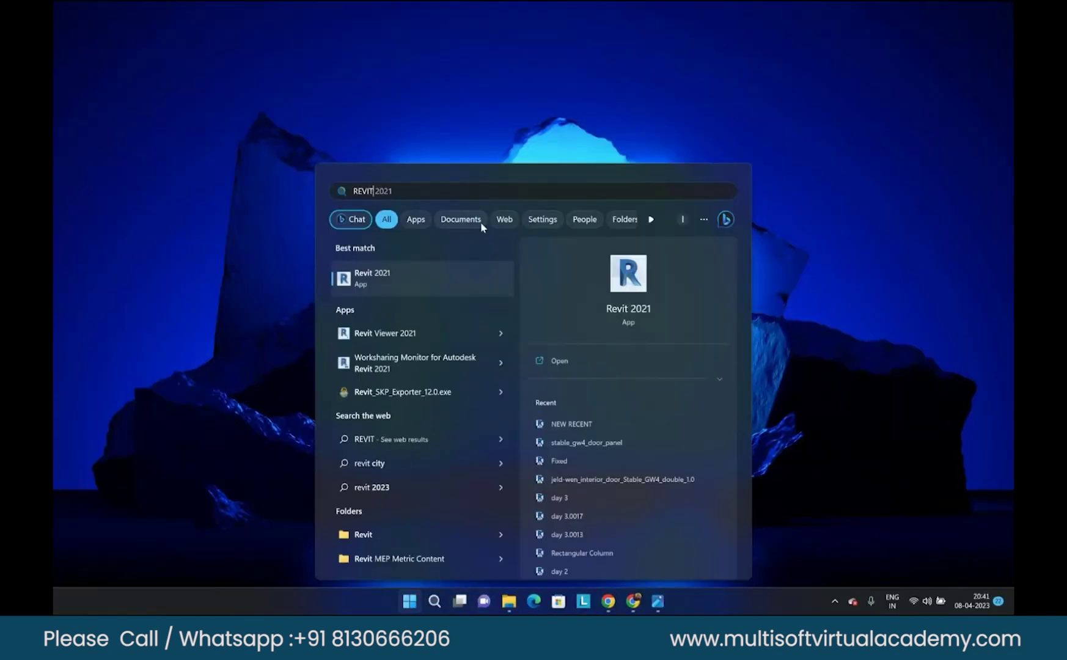
pyautogui.click(609, 354)
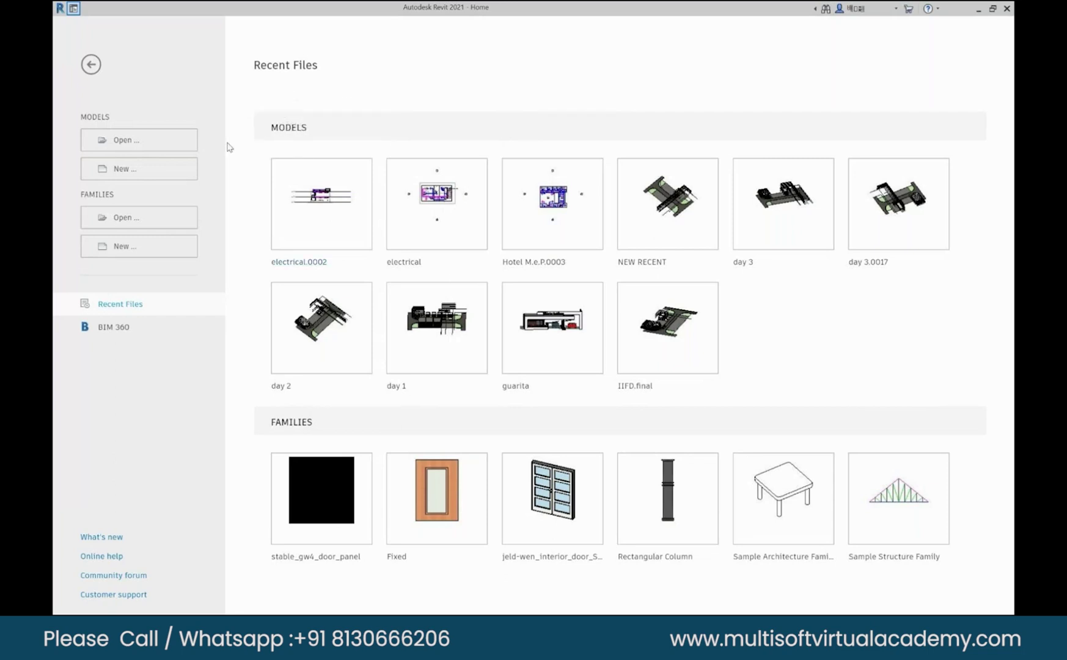
# Step: Create a new project from the Imperial-Systems Template
pyautogui.click(162, 177)
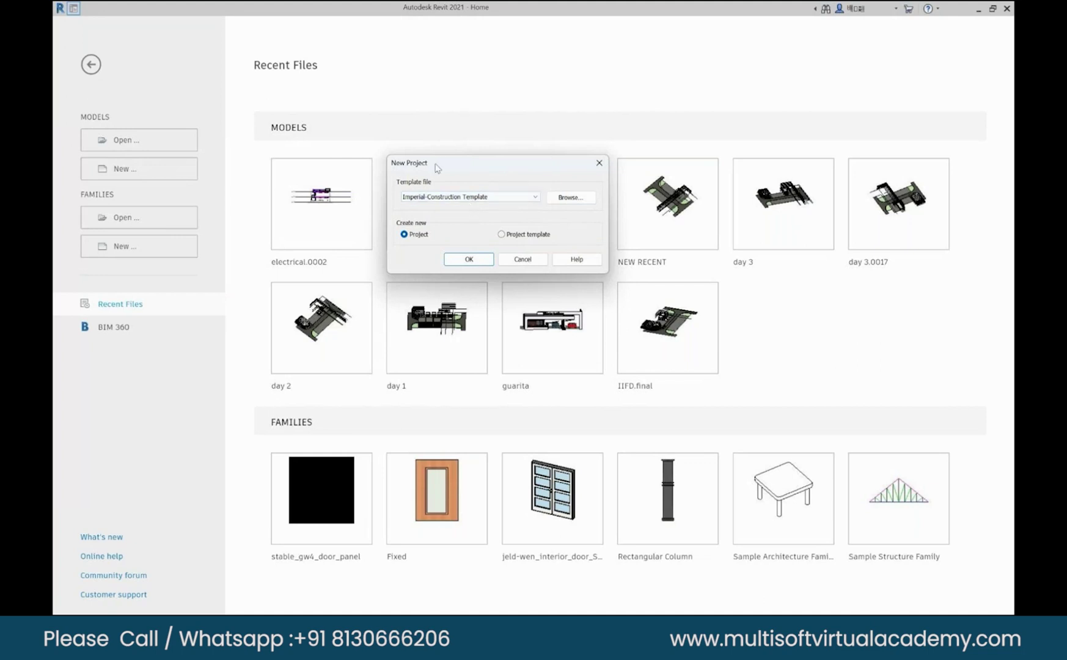
pyautogui.click(444, 196)
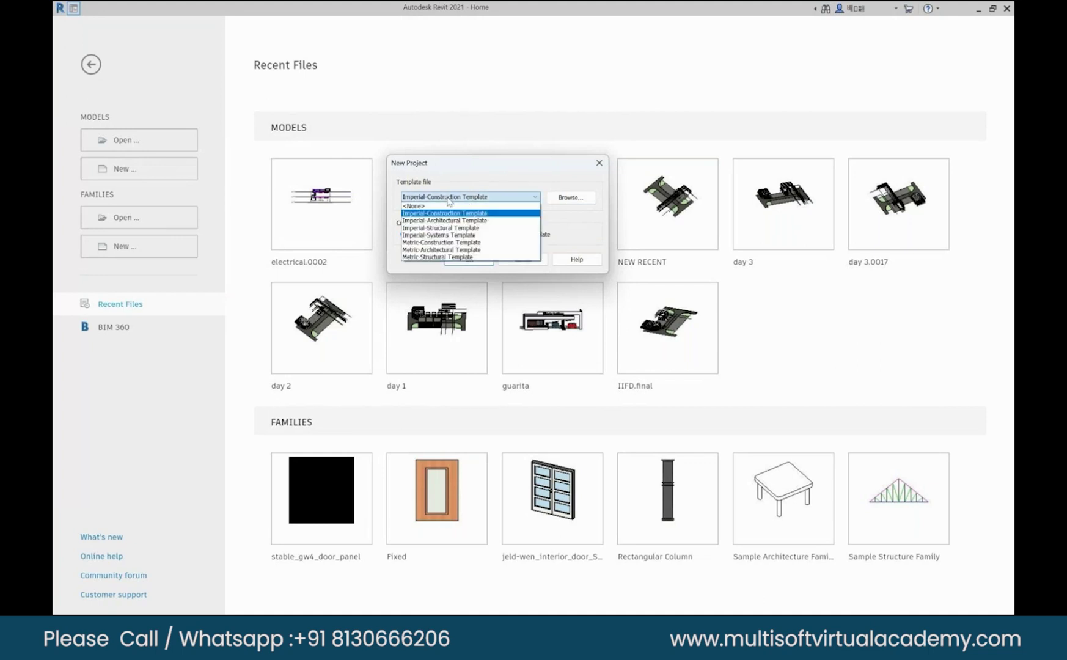
pyautogui.click(450, 235)
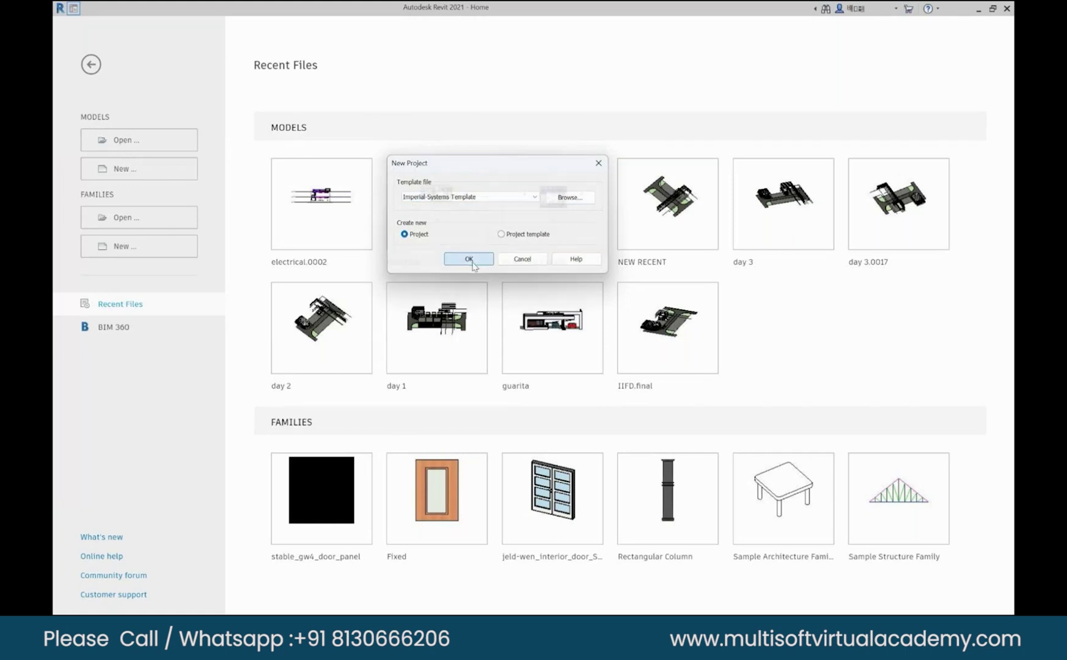
pyautogui.click(475, 259)
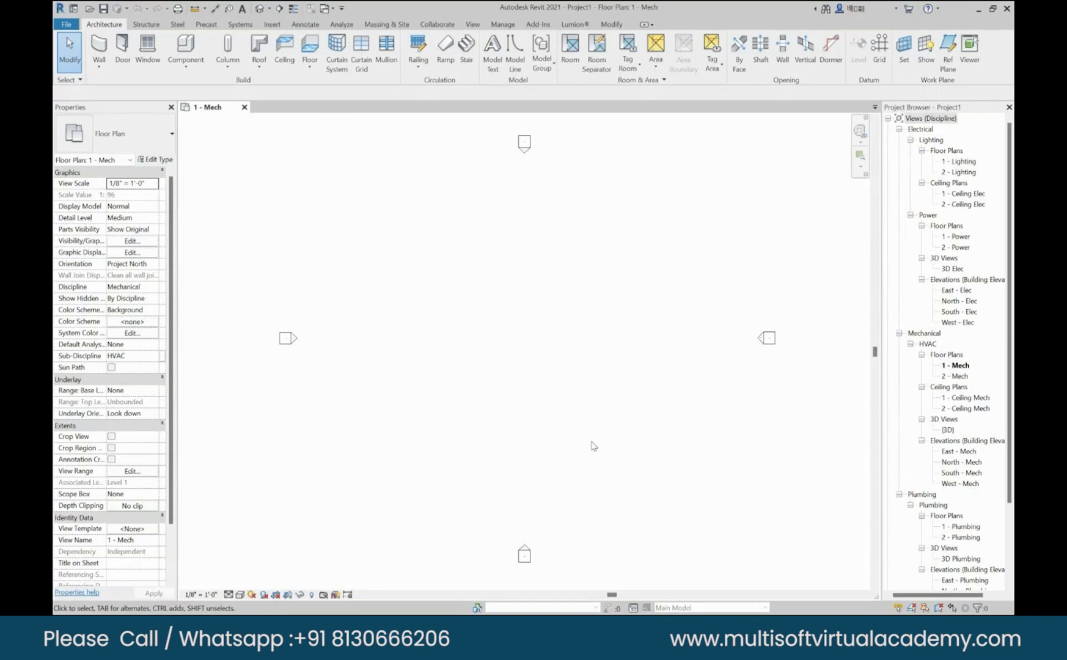
# Step: Set the project's length units to centimeters with rounding to 0 decimal places
pyautogui.press('u')
pyautogui.press('n')
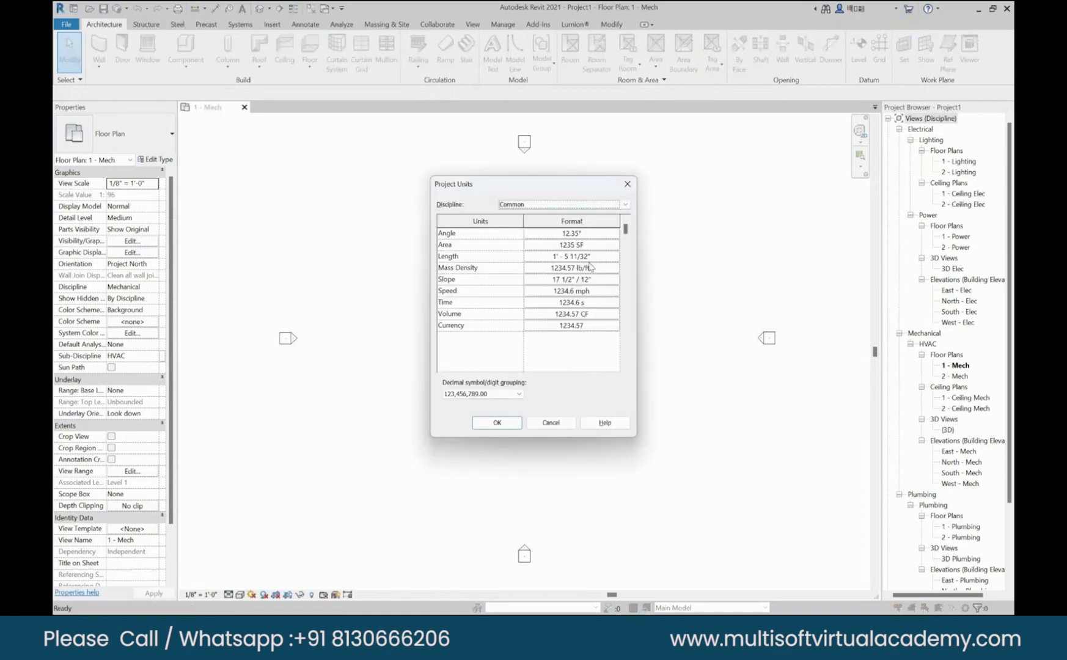
pyautogui.click(562, 256)
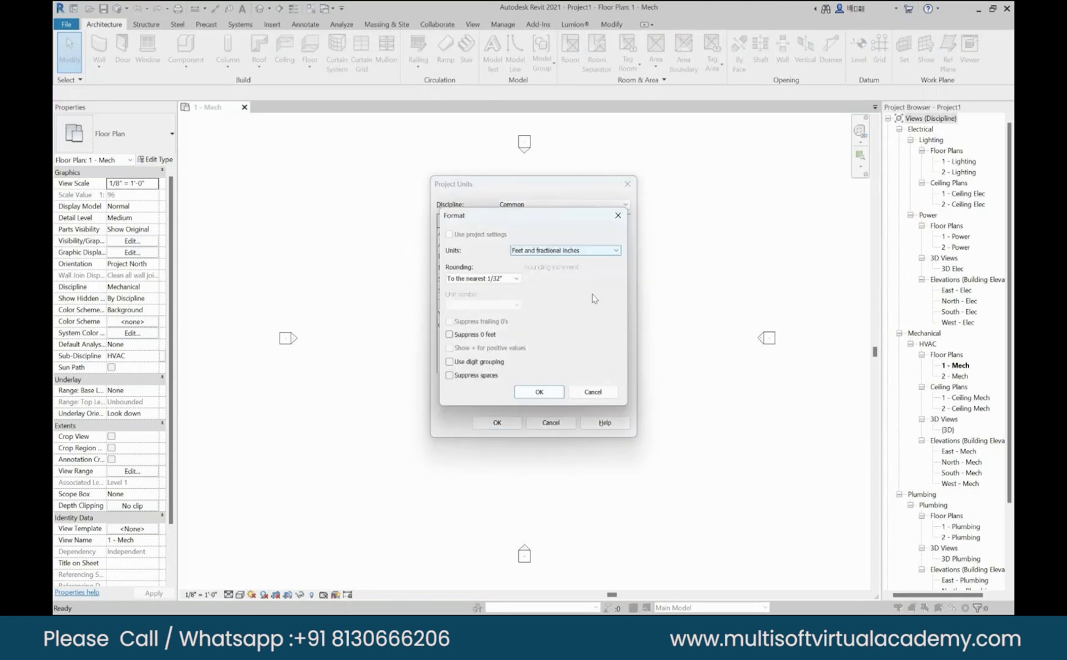
pyautogui.click(557, 252)
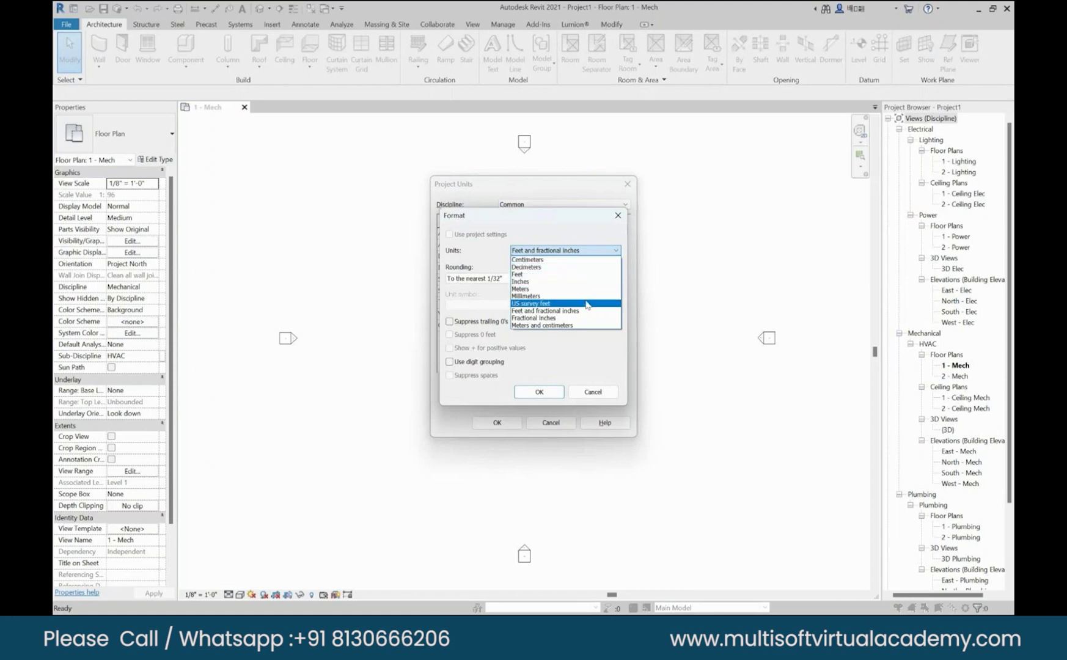
pyautogui.click(553, 260)
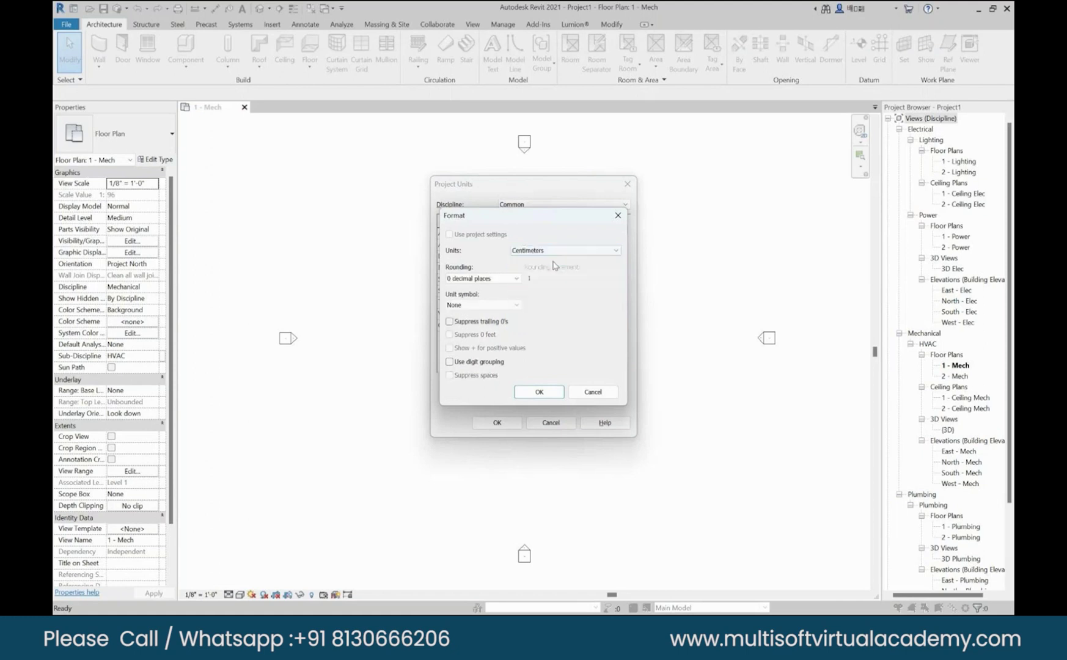
pyautogui.click(514, 282)
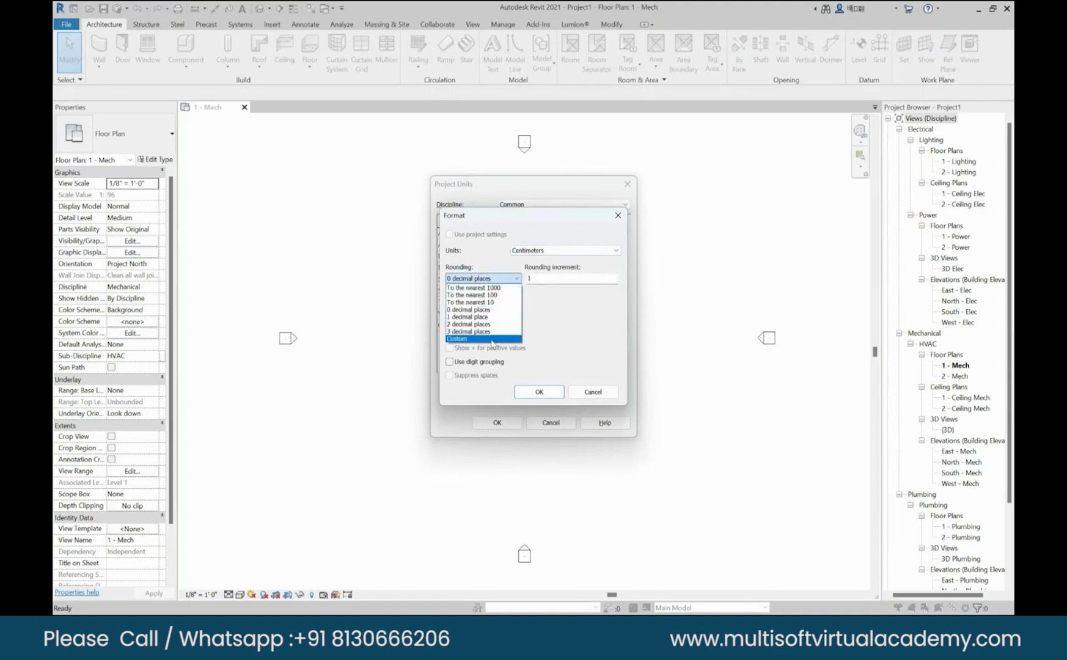
pyautogui.click(489, 310)
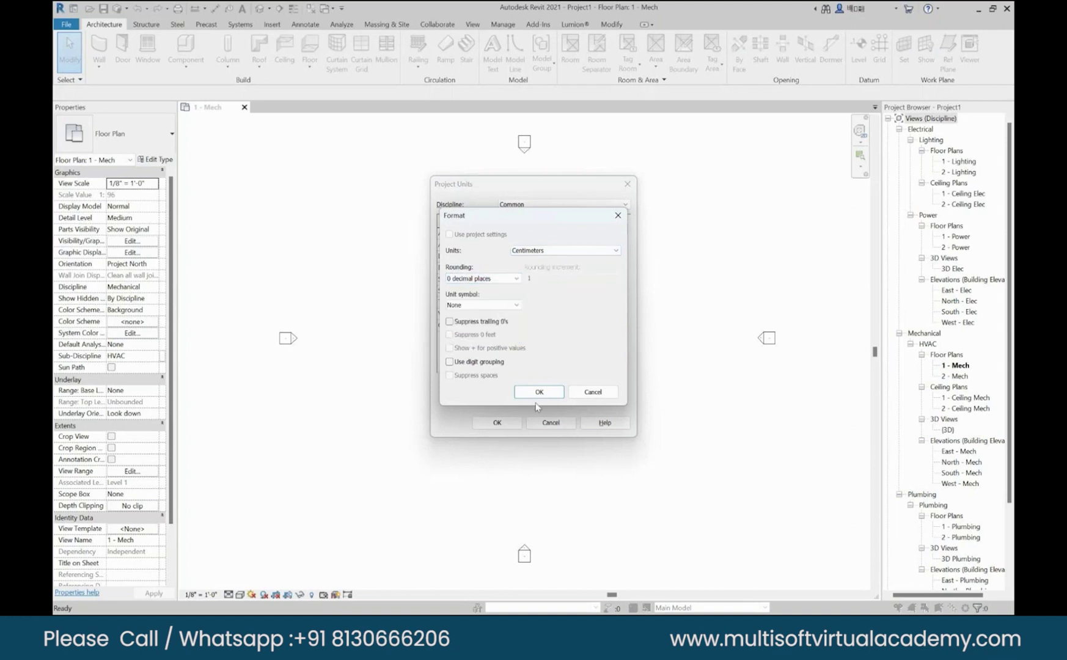
pyautogui.click(539, 393)
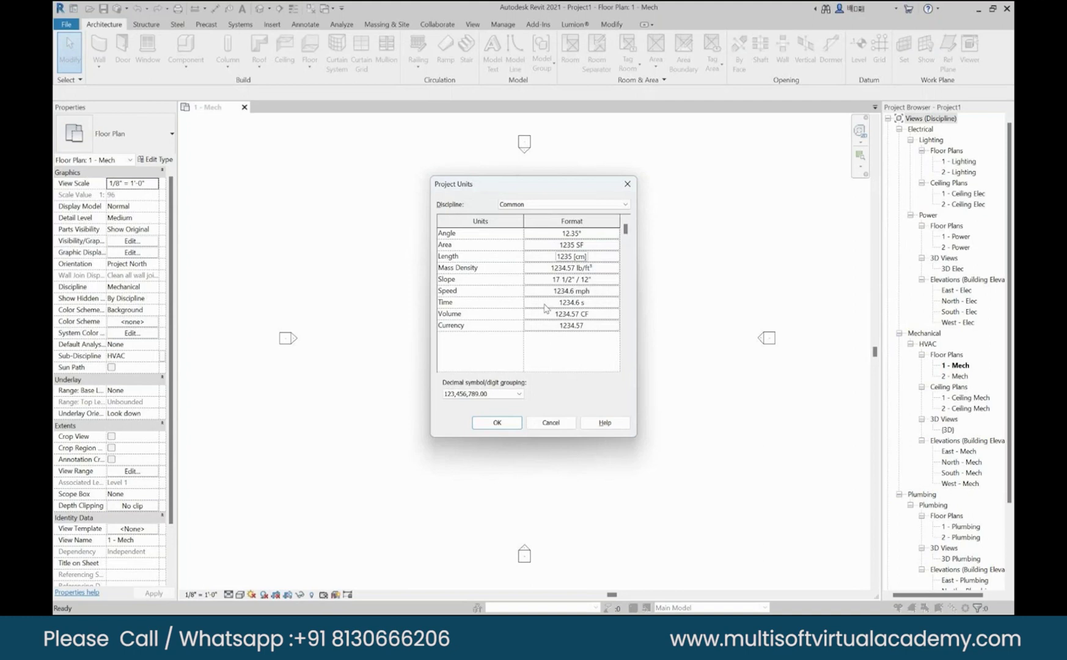
pyautogui.click(497, 422)
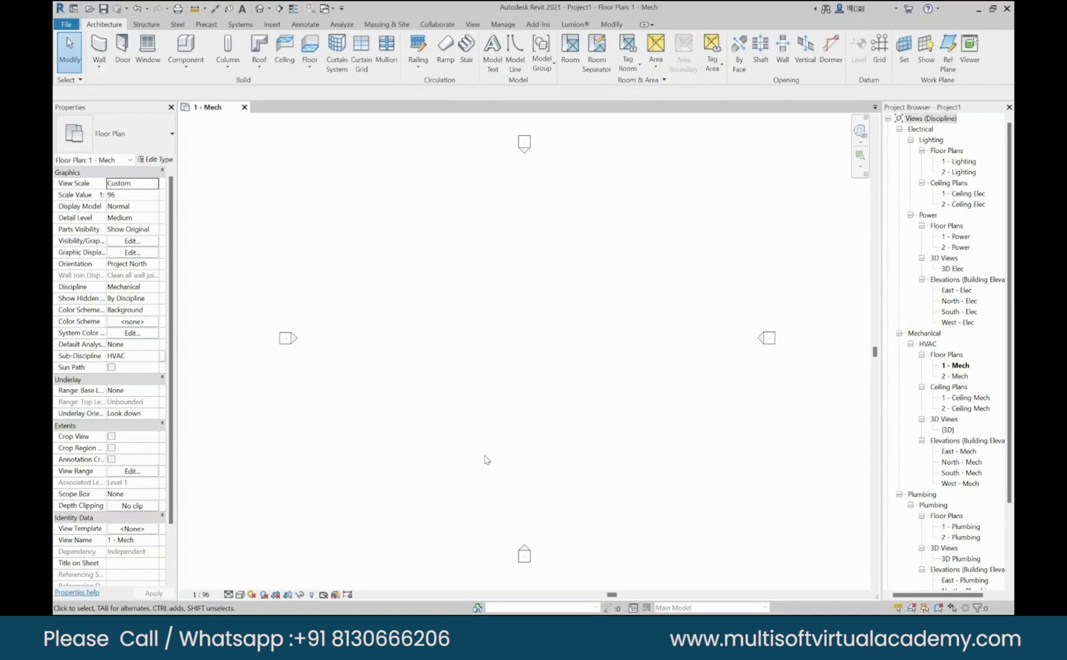
pyautogui.click(992, 8)
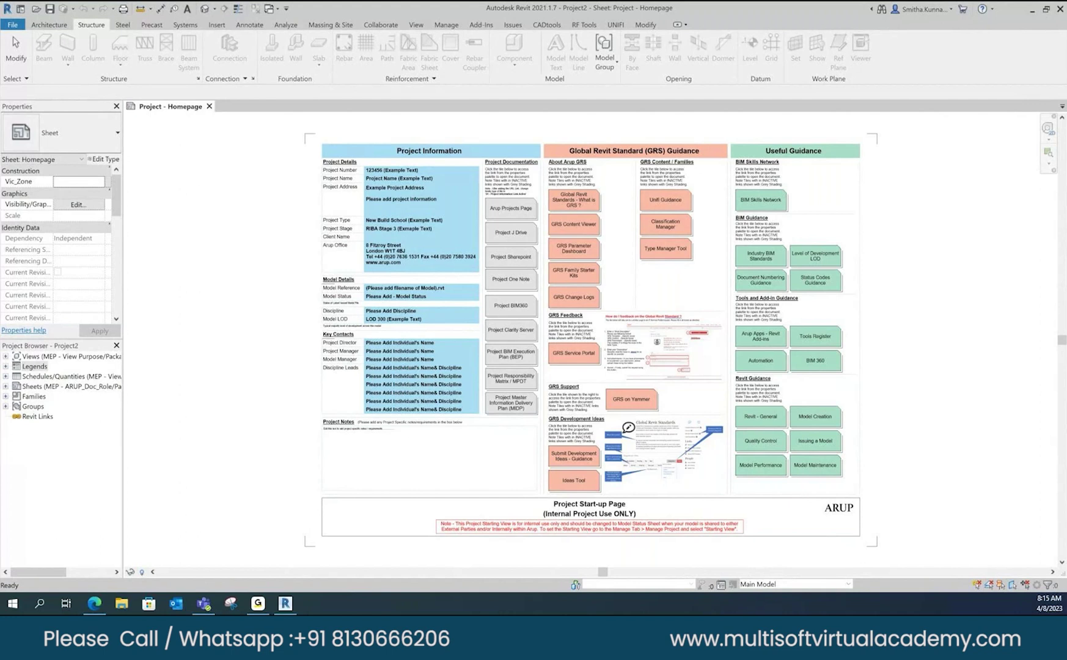
# Step: Return to the Revit home page and create a new project from the GRS_USA_MEP_Imperial template
pyautogui.hotkey('ctrl', 'd')
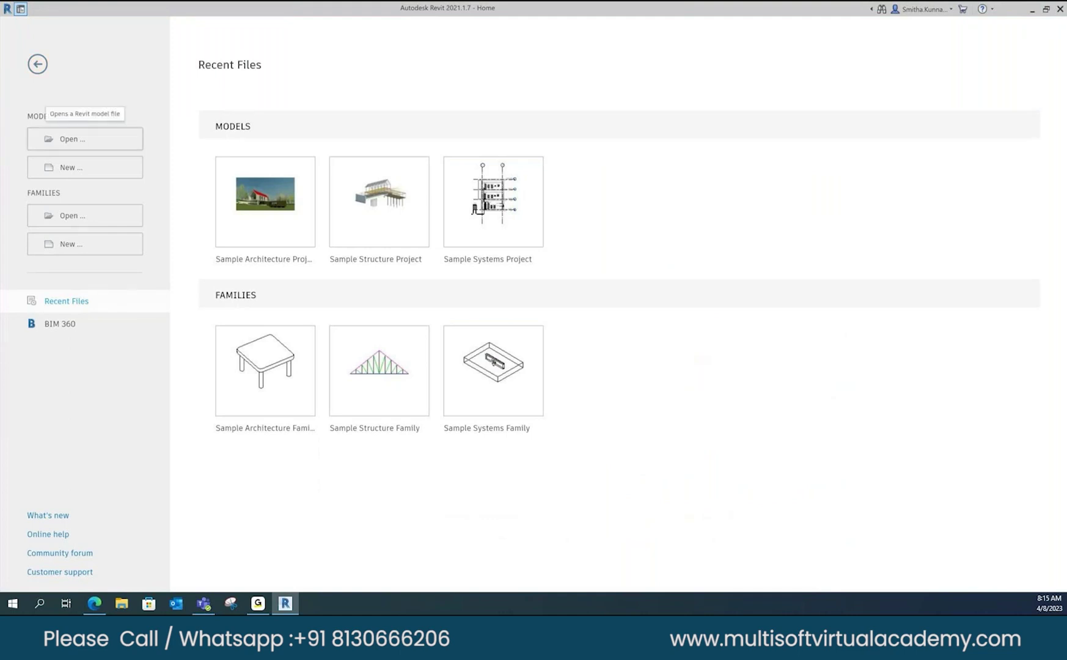
pyautogui.click(85, 167)
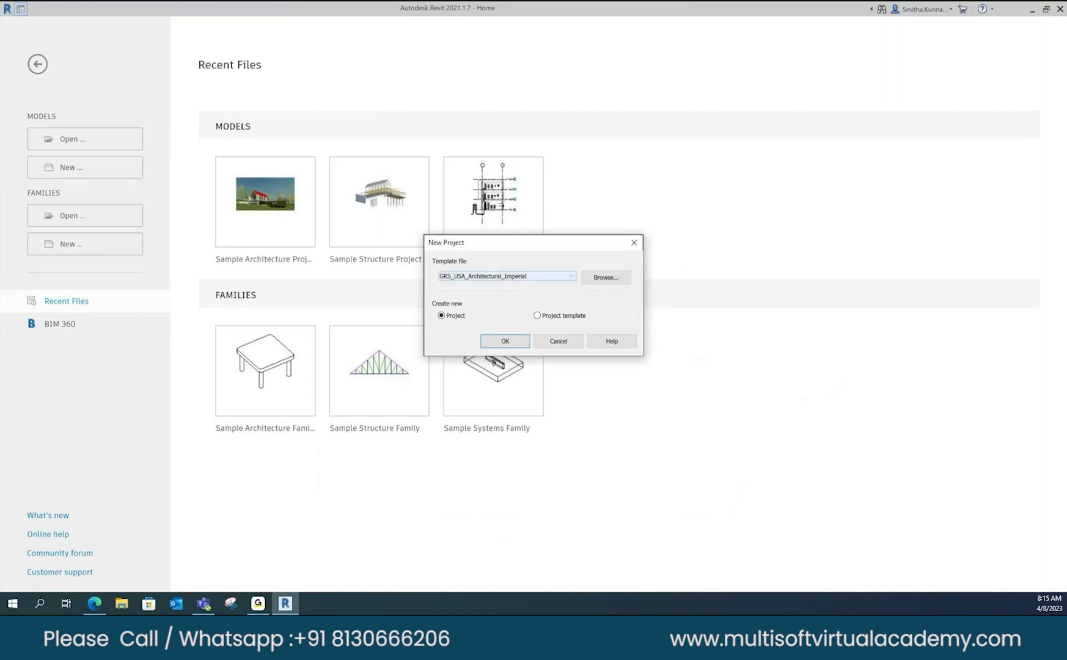
pyautogui.click(507, 276)
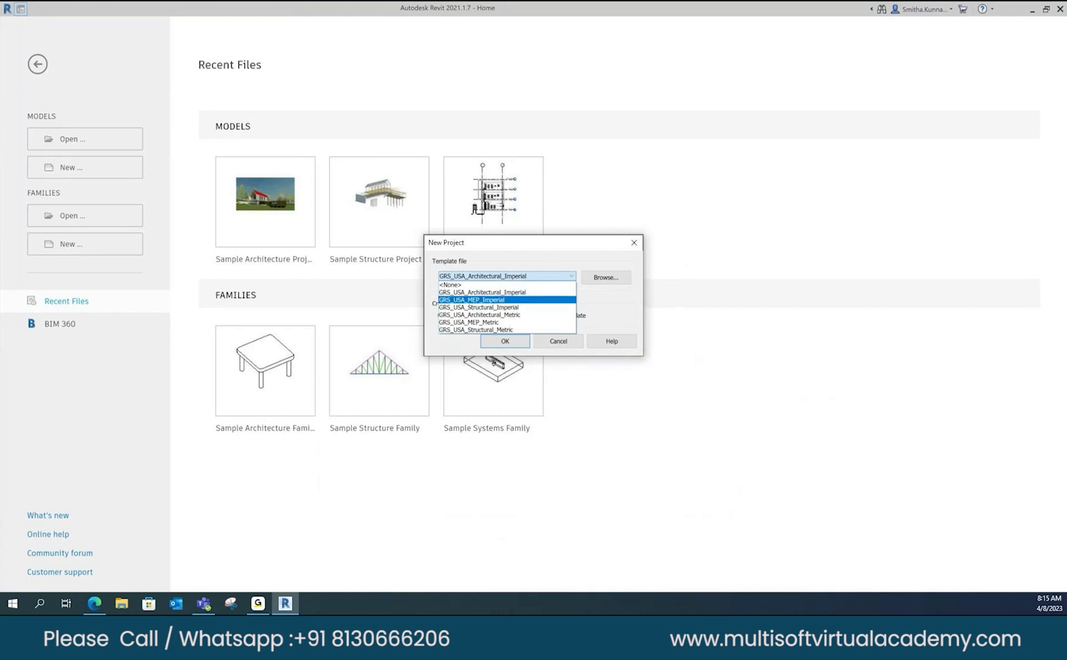
pyautogui.press('Return')
pyautogui.press('Return')
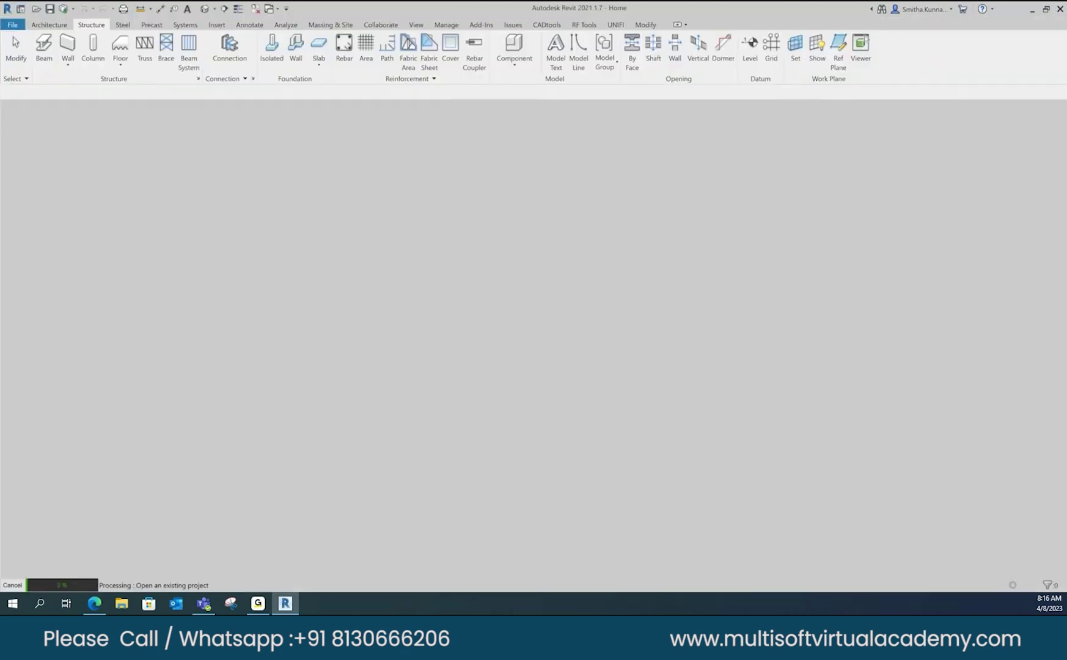